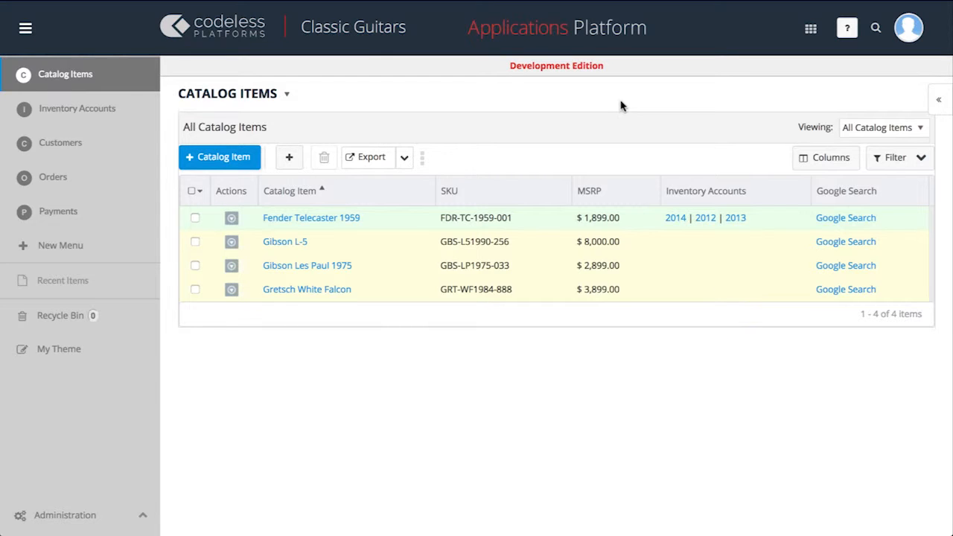
Set up a catalog items filter condition where Catalog Item starts with "G"
left_click(904, 164)
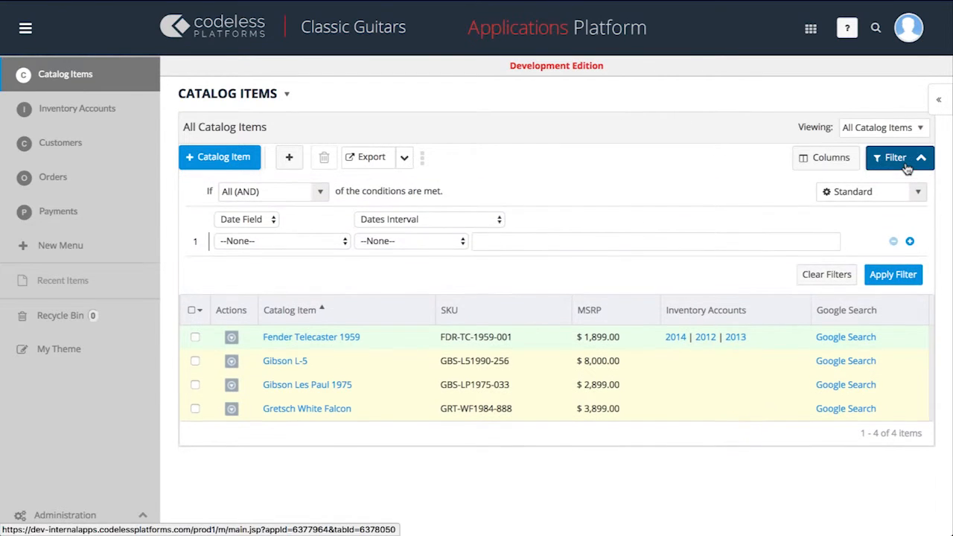
left_click(334, 241)
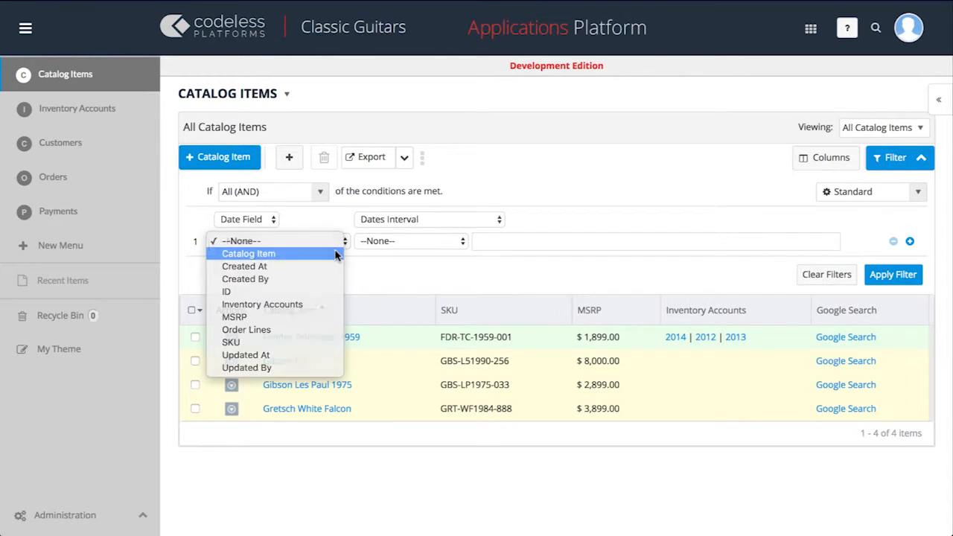
left_click(335, 253)
left_click(459, 242)
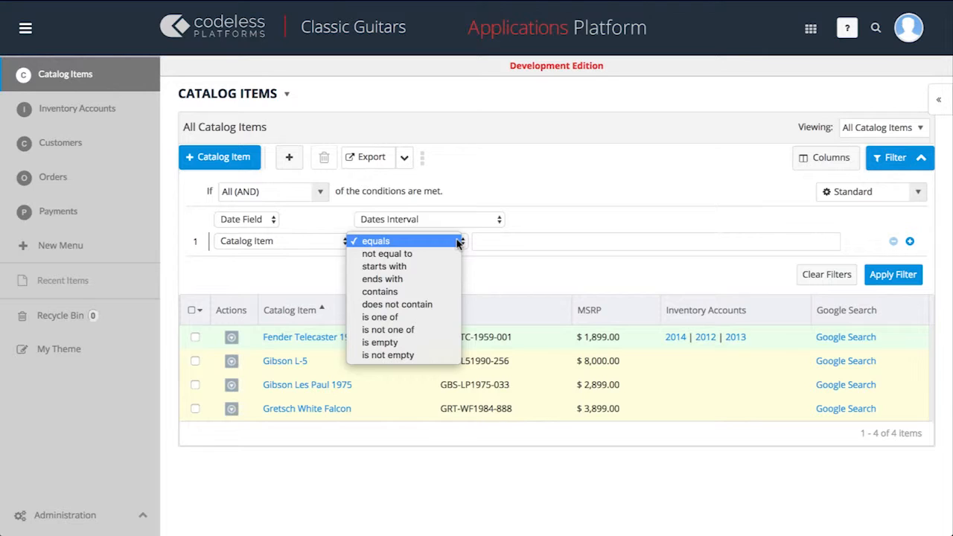
left_click(451, 264)
left_click(518, 242)
type("G")
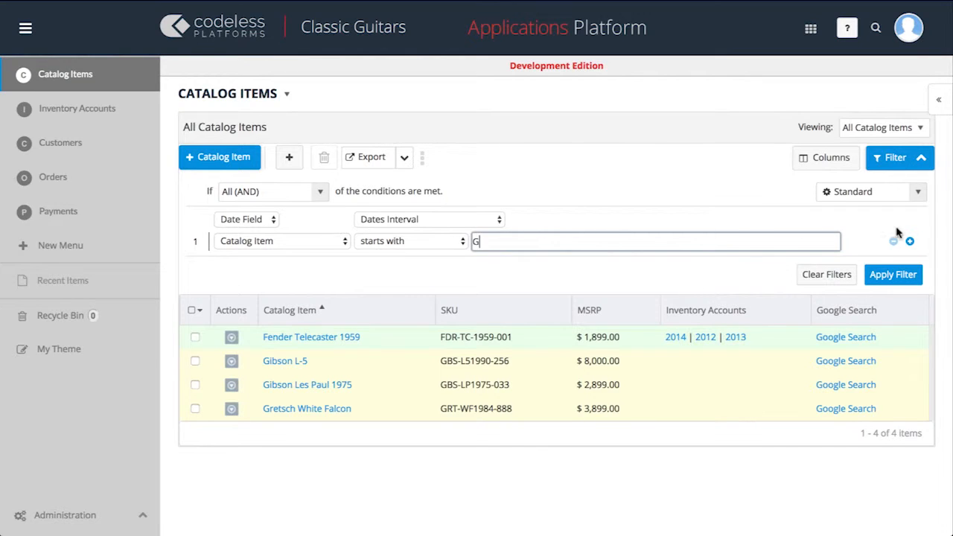
Add a second filter condition requiring MSRP greater than 3000 and apply the filter to the catalog items
left_click(910, 242)
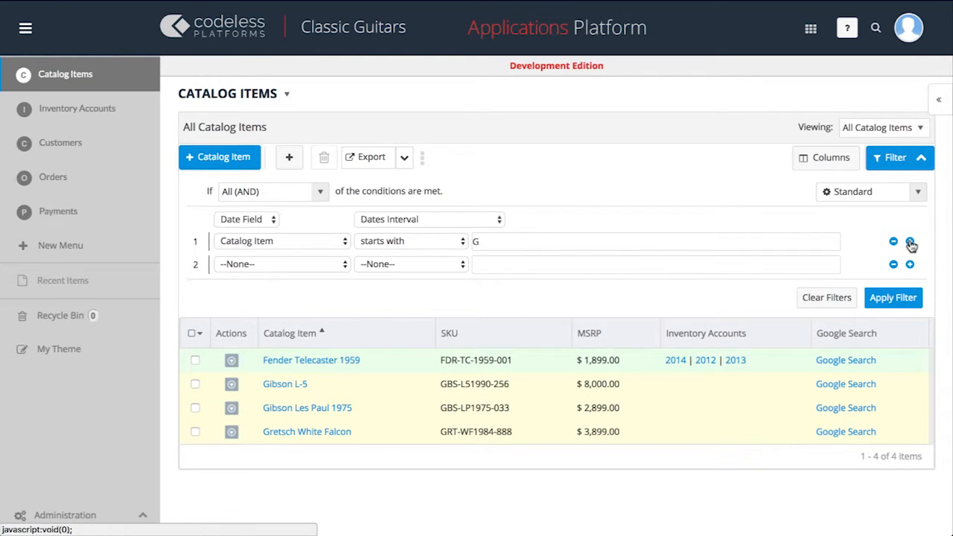
left_click(335, 265)
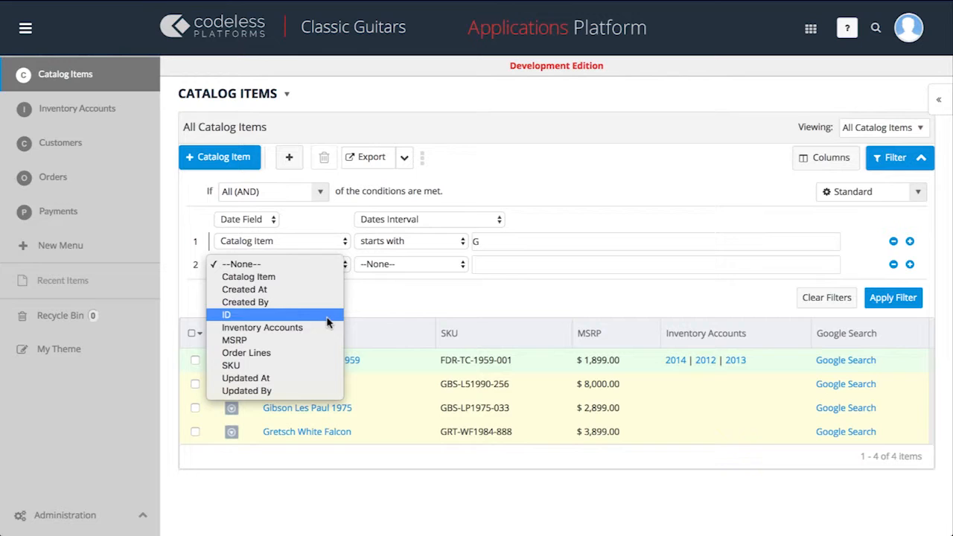
left_click(325, 342)
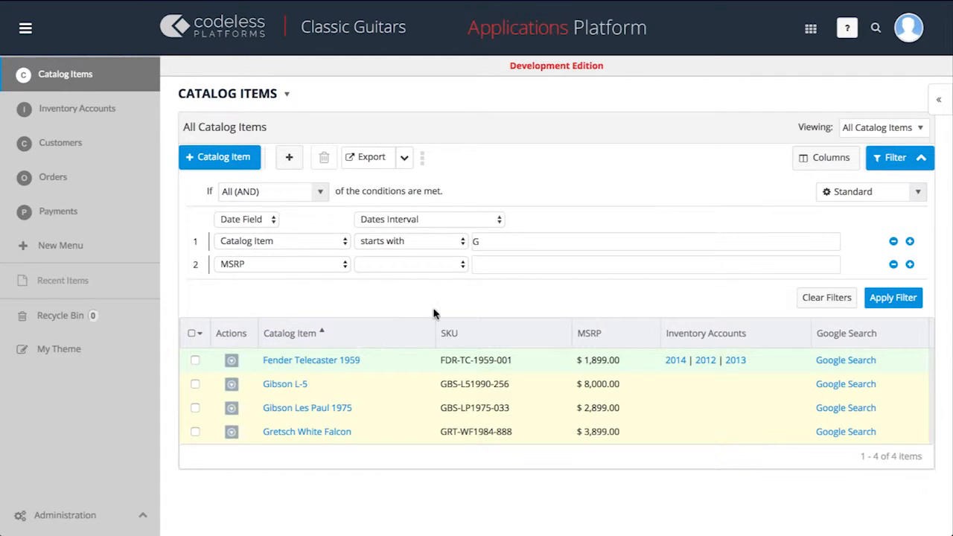
left_click(459, 265)
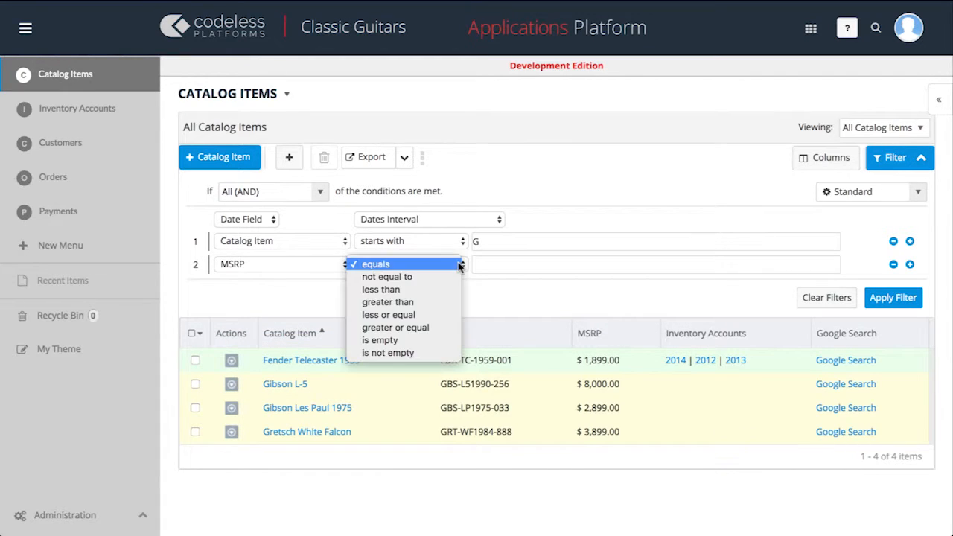
left_click(456, 301)
left_click(544, 264)
type("3000")
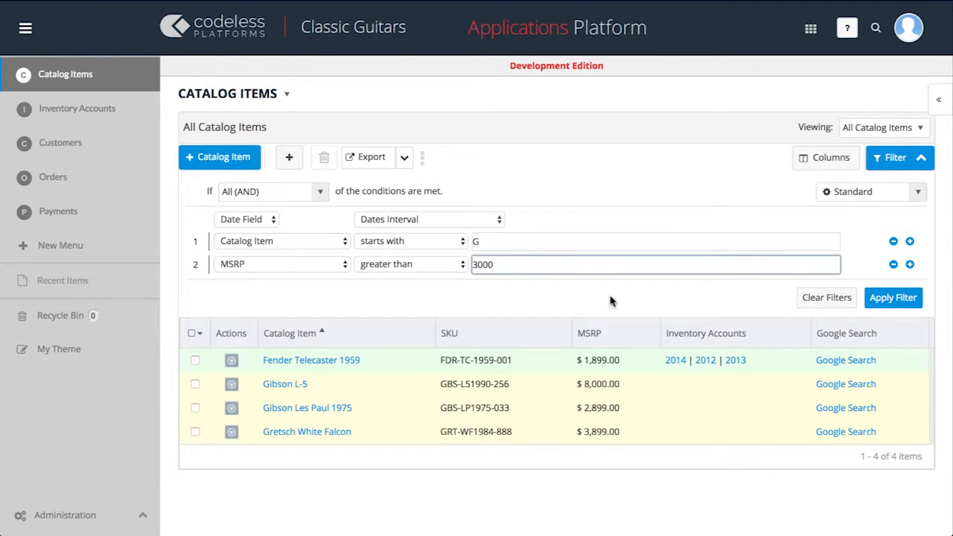
left_click(879, 304)
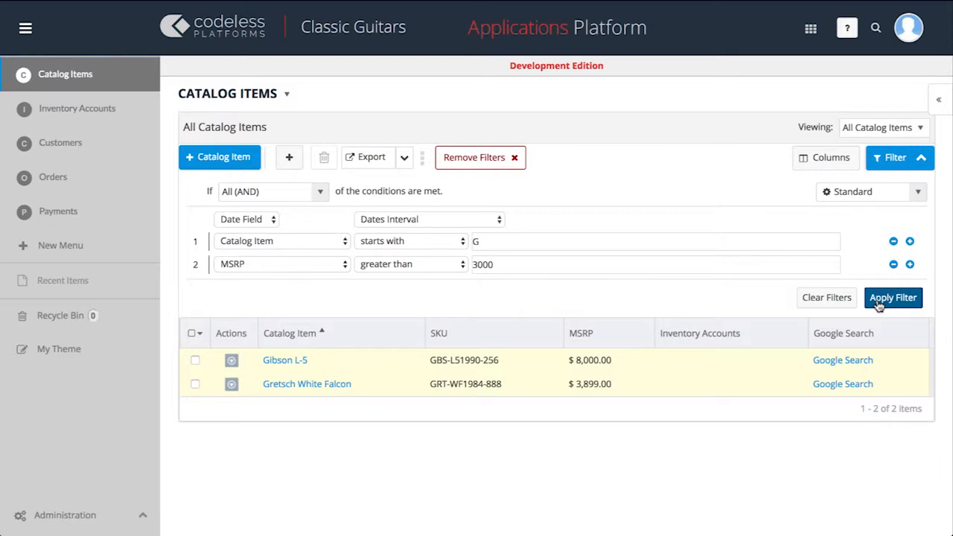
Clear the catalog item filters and collapse the filter settings
left_click(830, 302)
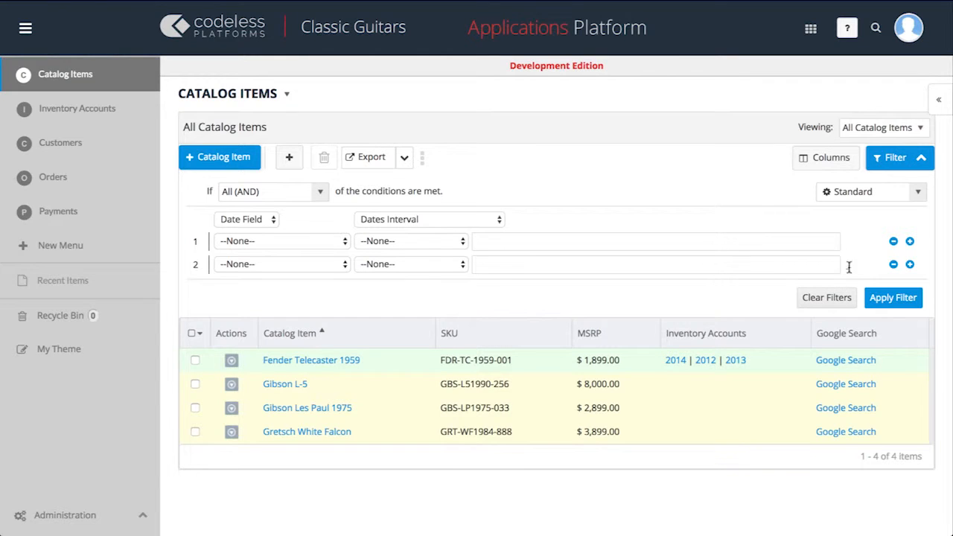
left_click(898, 166)
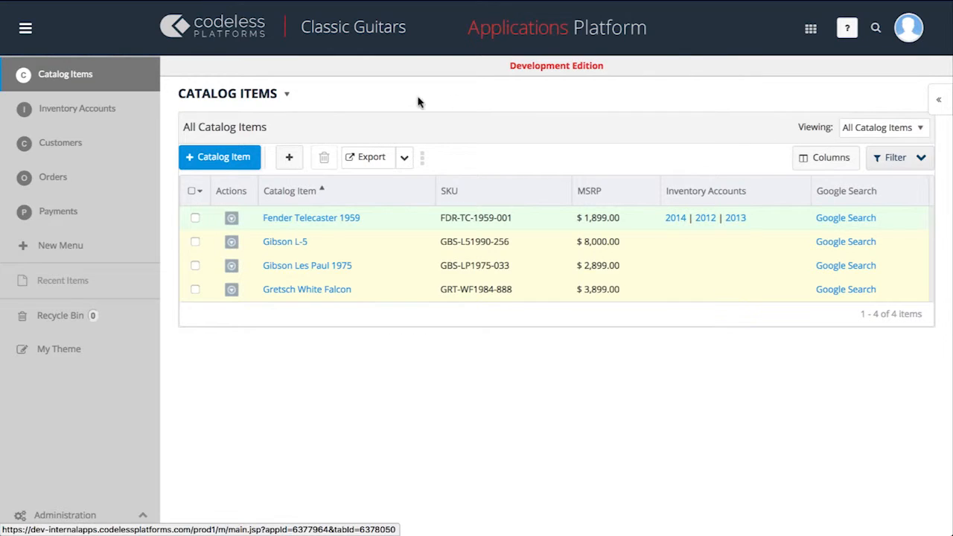
Start a new view for Inventory Accounts and name it "Inventory Accounts By Catalog Item"
left_click(128, 111)
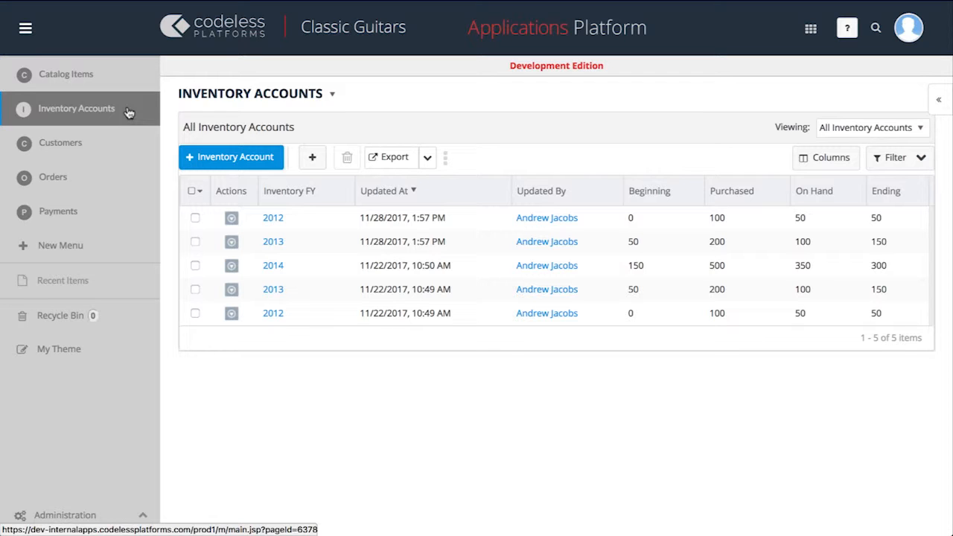
left_click(844, 134)
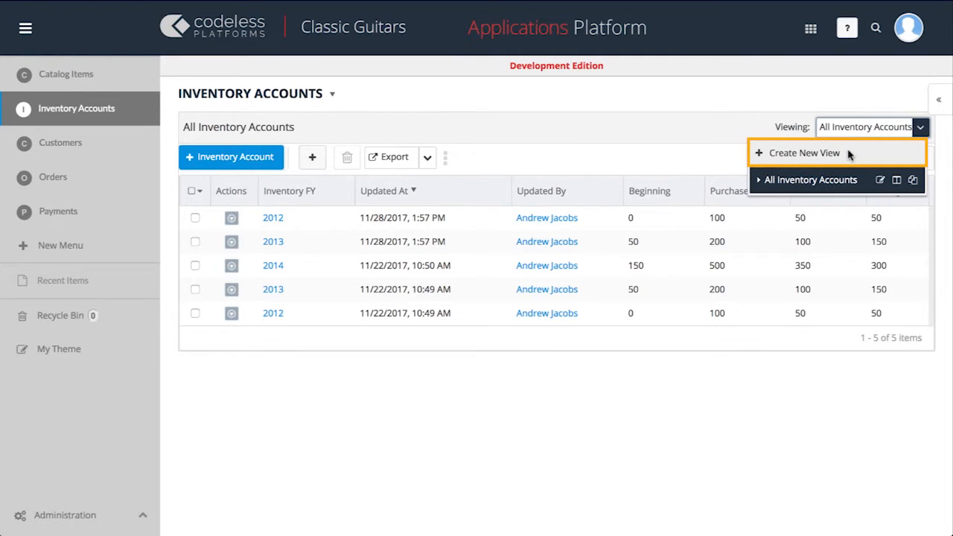
left_click(850, 154)
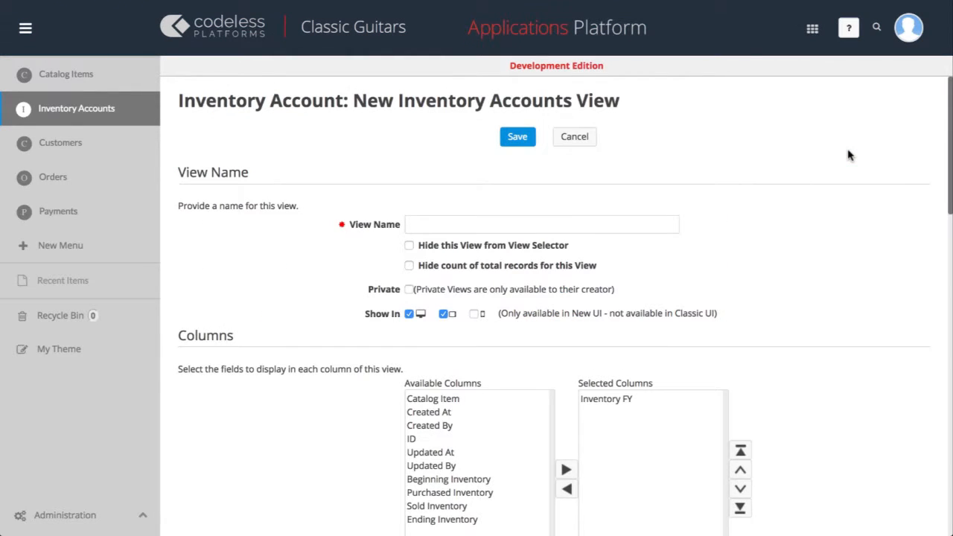
left_click(647, 220)
type("Inventory Accounts By Catalog Item")
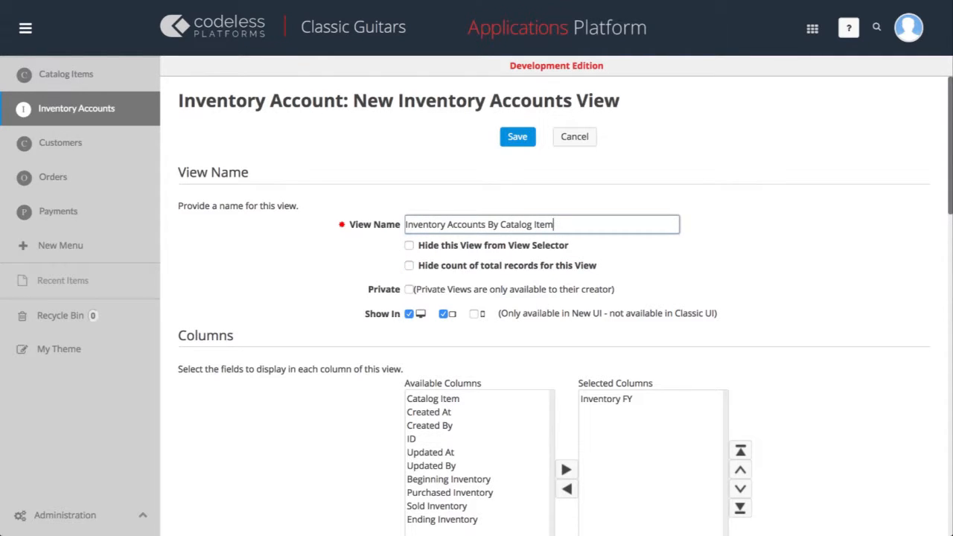
Add Catalog Item to the view's selected columns and place it above Inventory FY
scroll(554, 300, "down", 5)
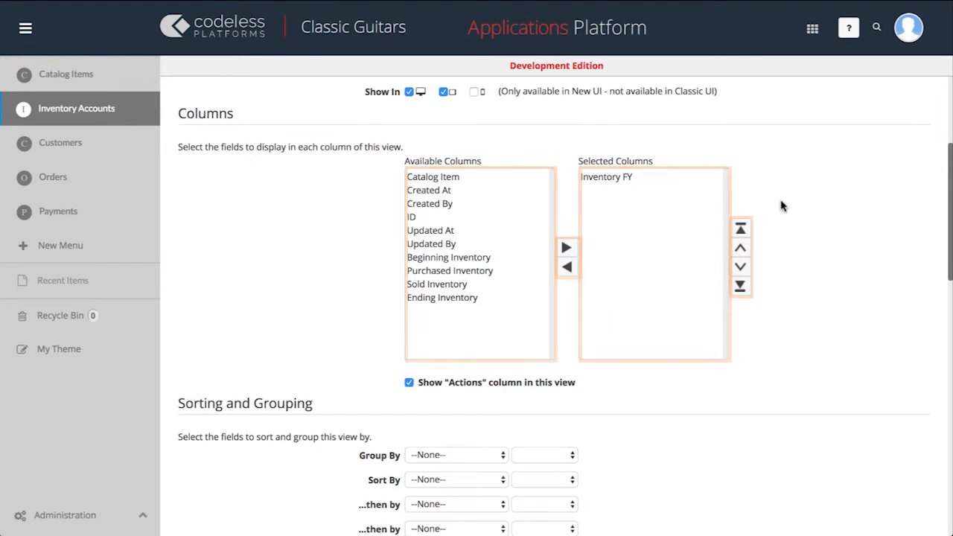
left_click(456, 180)
left_click(566, 249)
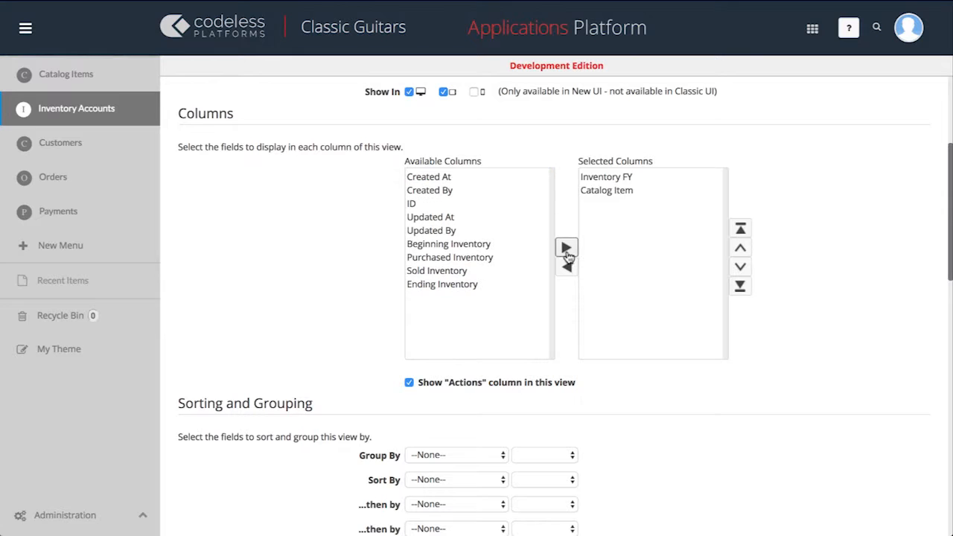
left_click(614, 192)
left_click(740, 252)
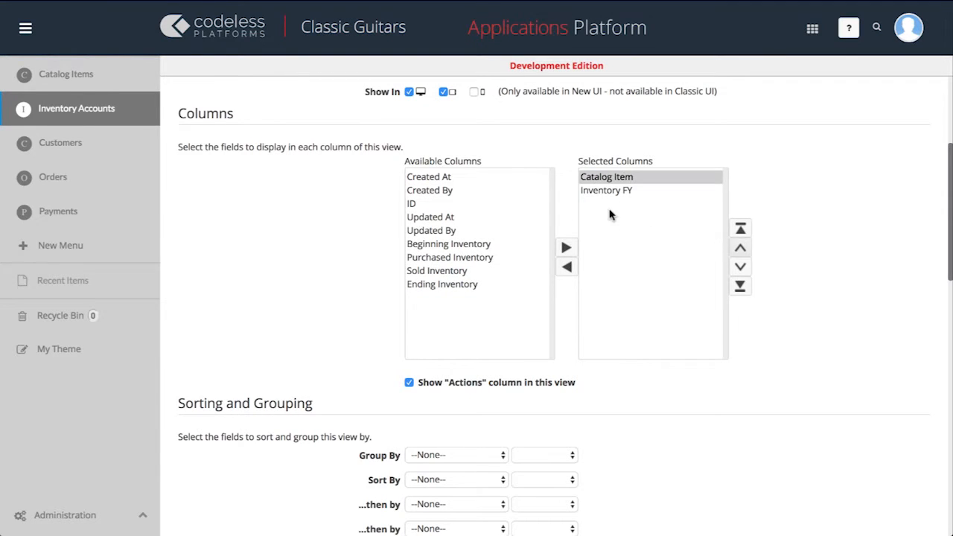
Add the Beginning Inventory, Purchased Inventory, Sold Inventory and Ending Inventory columns to the view
left_click(477, 246)
left_click(566, 248)
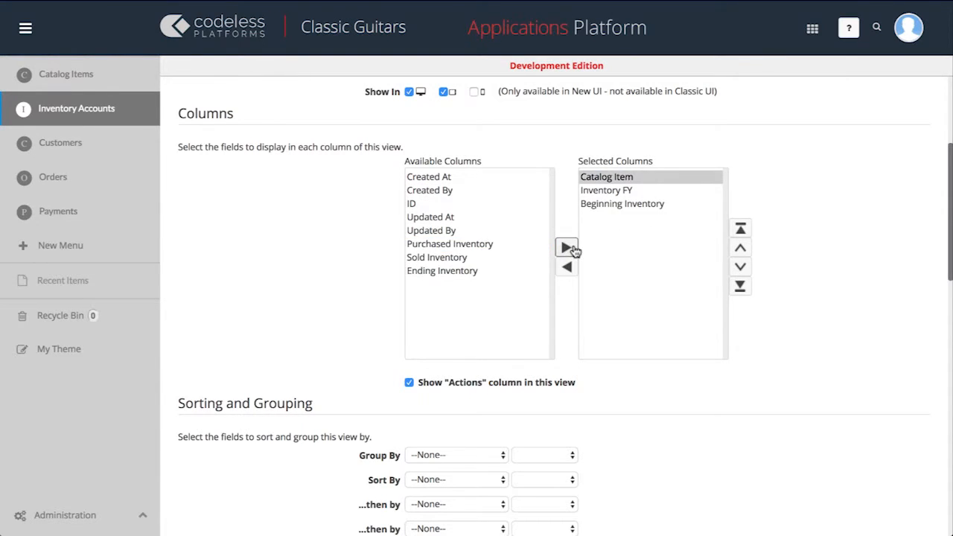
left_click(476, 244)
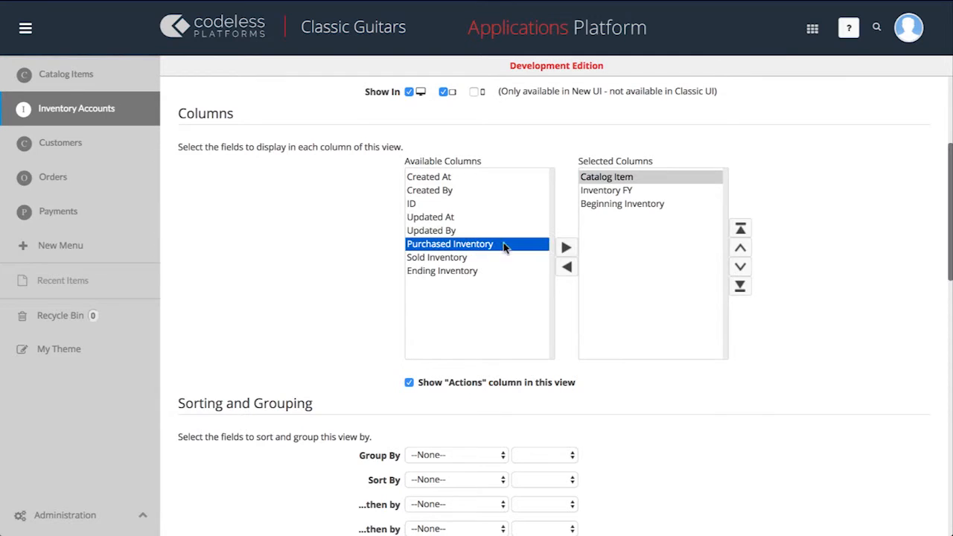
left_click(565, 247)
left_click(463, 246)
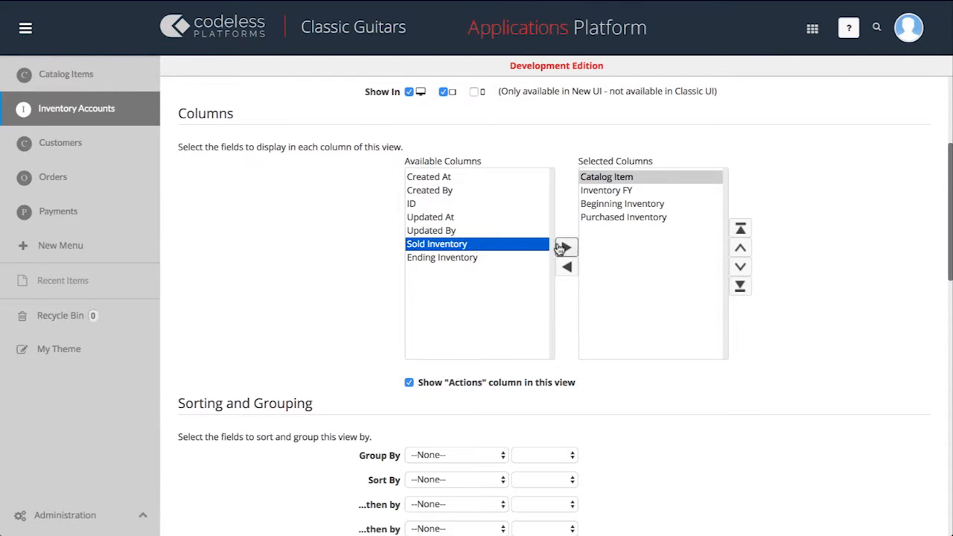
left_click(566, 247)
left_click(467, 245)
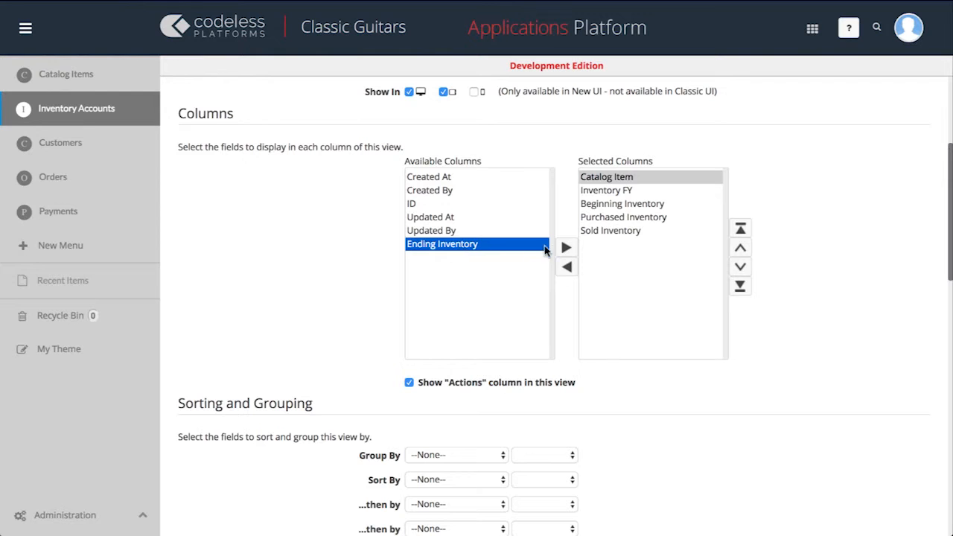
left_click(566, 248)
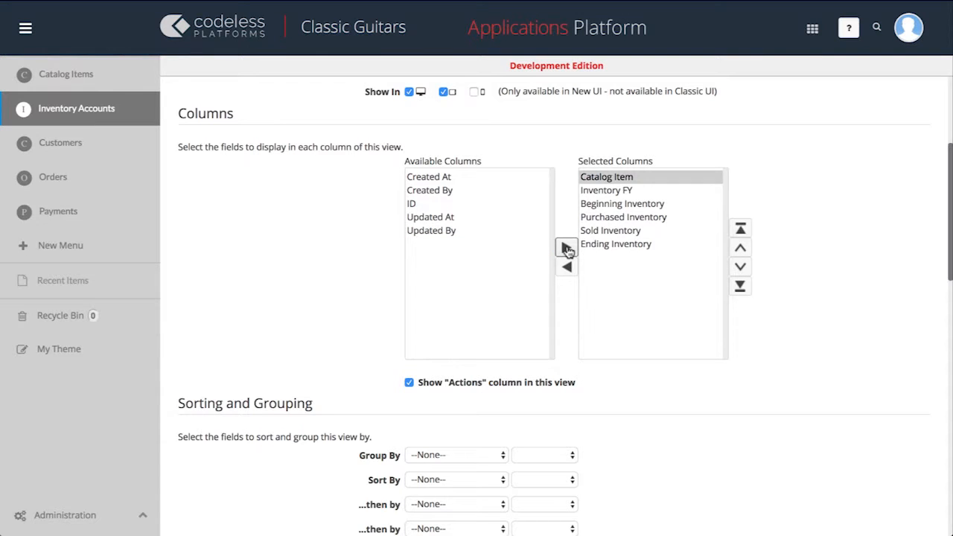
Group the view by Catalog Item in ascending order
scroll(567, 250, "down", 5)
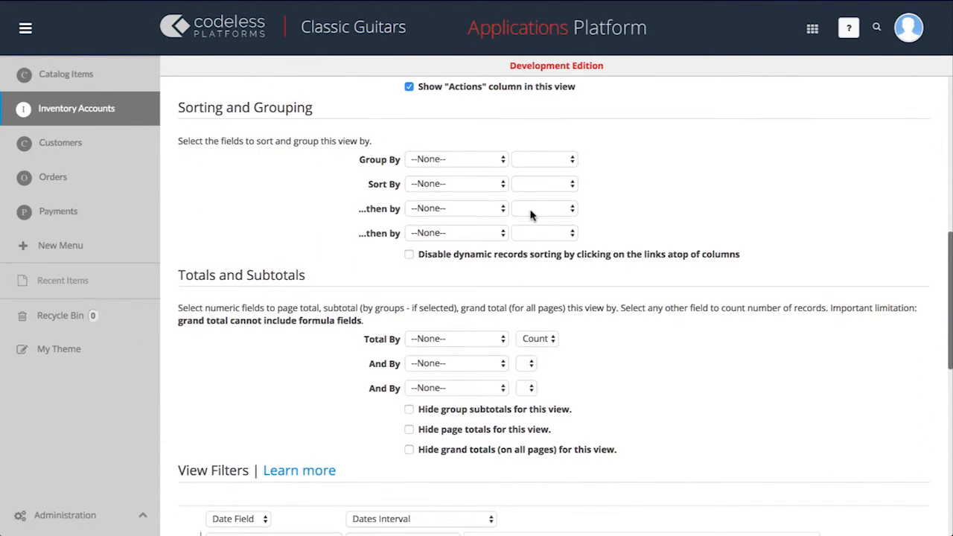
left_click(501, 158)
left_click(498, 184)
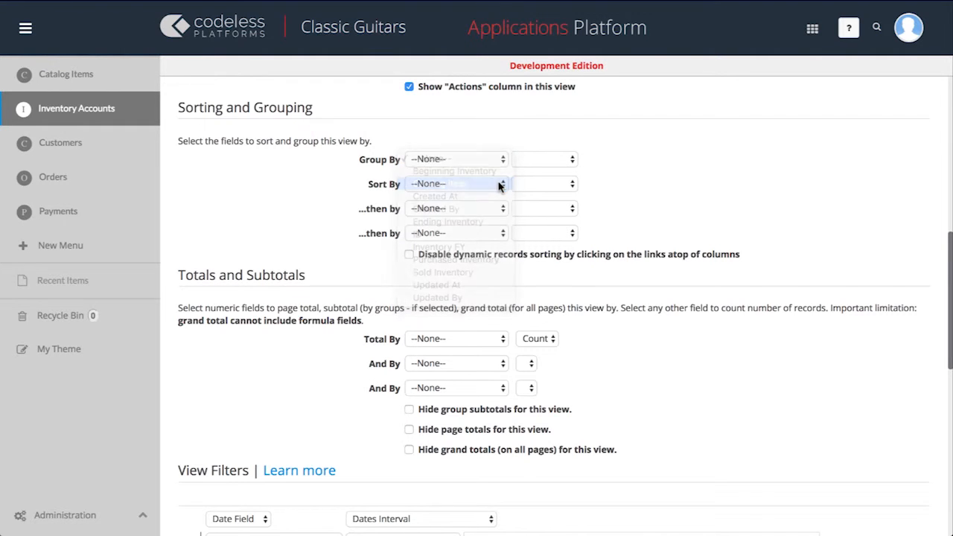
left_click(541, 159)
left_click(536, 173)
Sort the view by Inventory FY ascending, with Beginning Inventory ascending as the second sort field
left_click(500, 184)
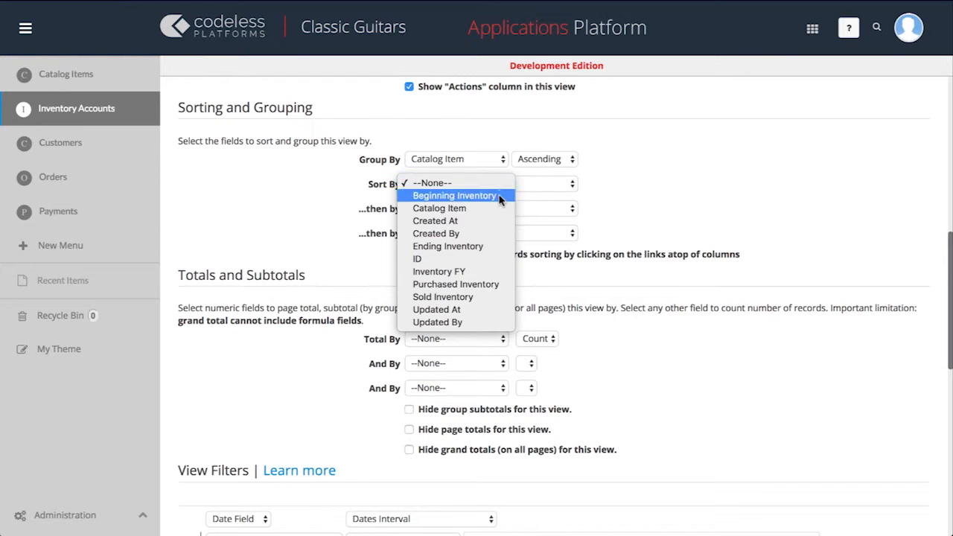
left_click(503, 272)
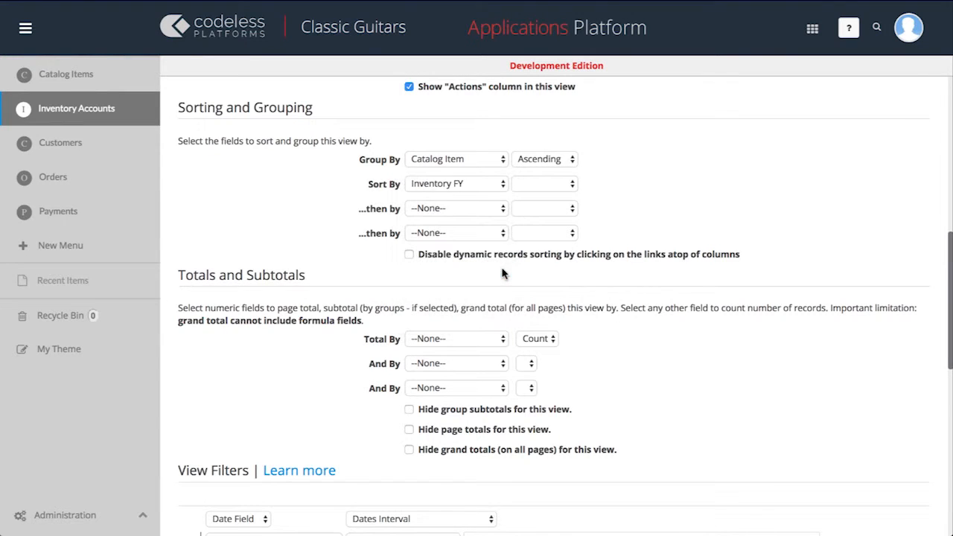
left_click(552, 184)
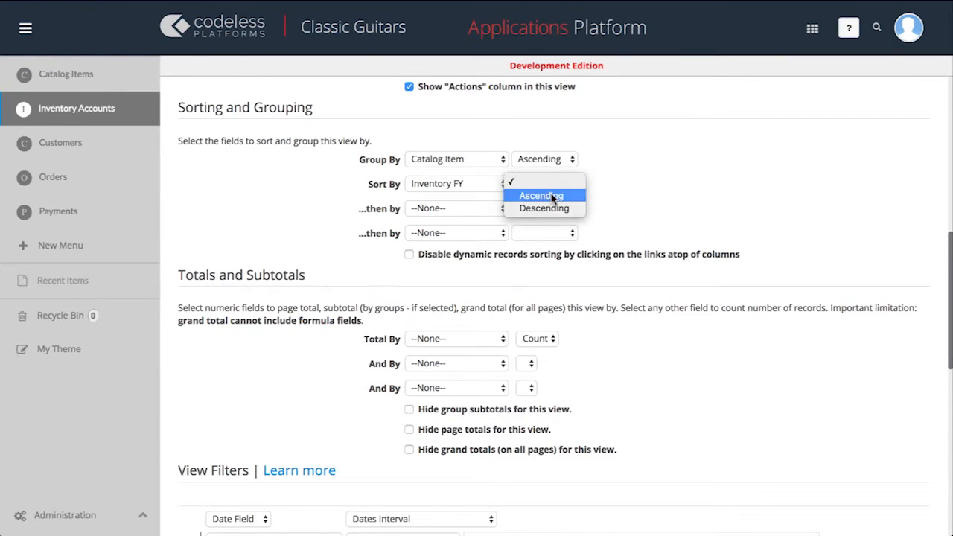
left_click(551, 197)
left_click(501, 211)
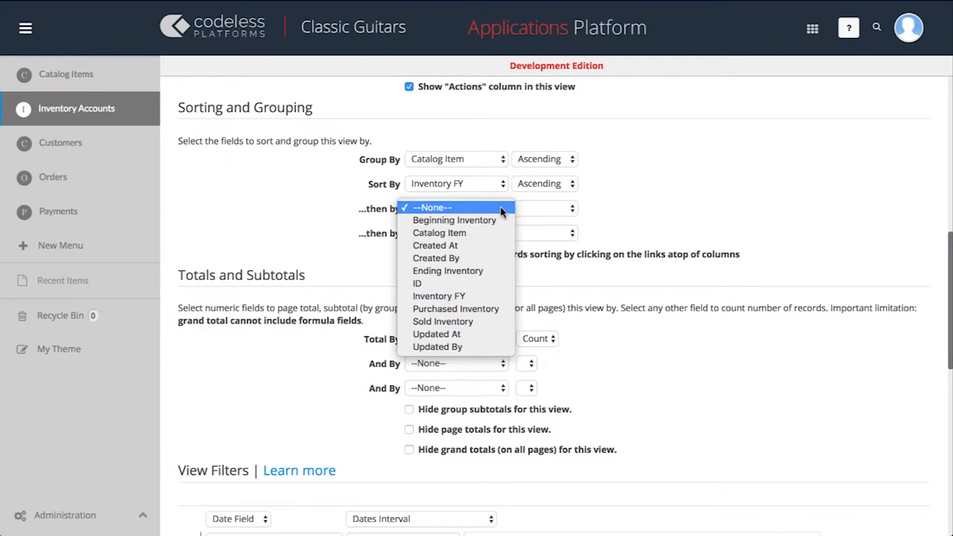
left_click(501, 219)
left_click(518, 209)
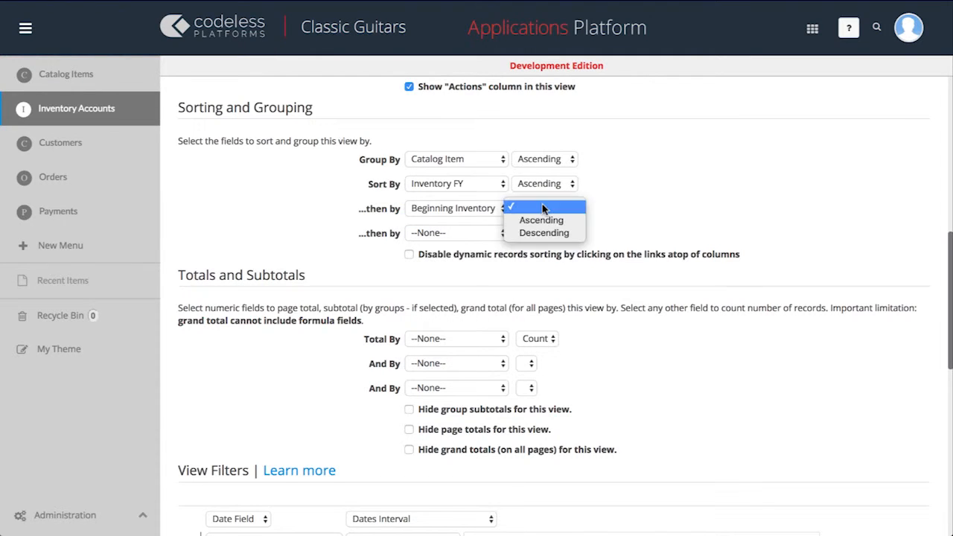
left_click(542, 220)
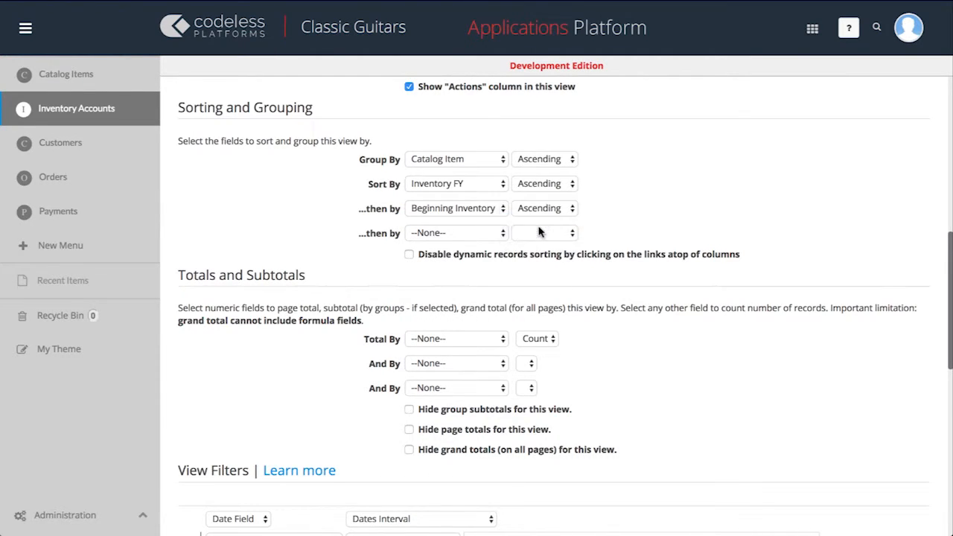
Set the view's first totals field to Ending Inventory, calculated as Total
left_click(479, 338)
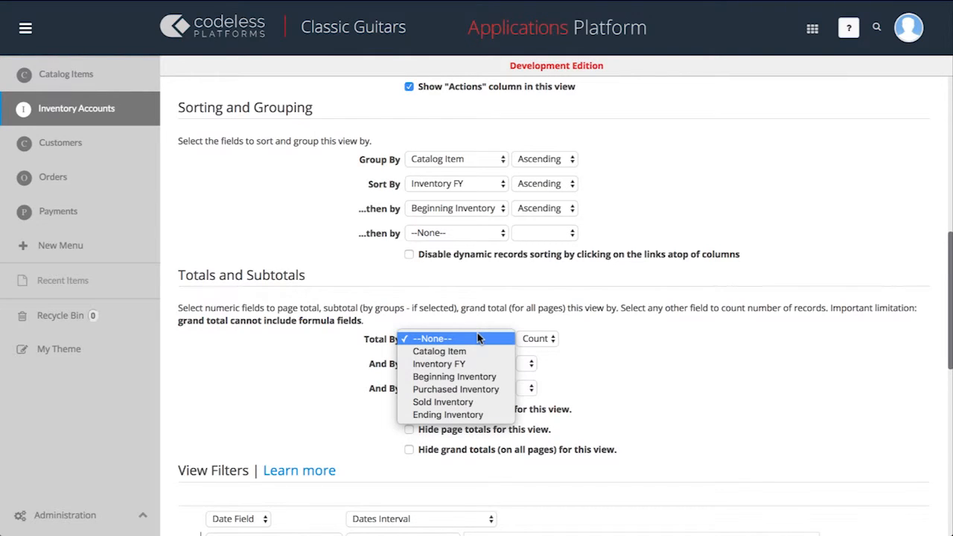
left_click(491, 415)
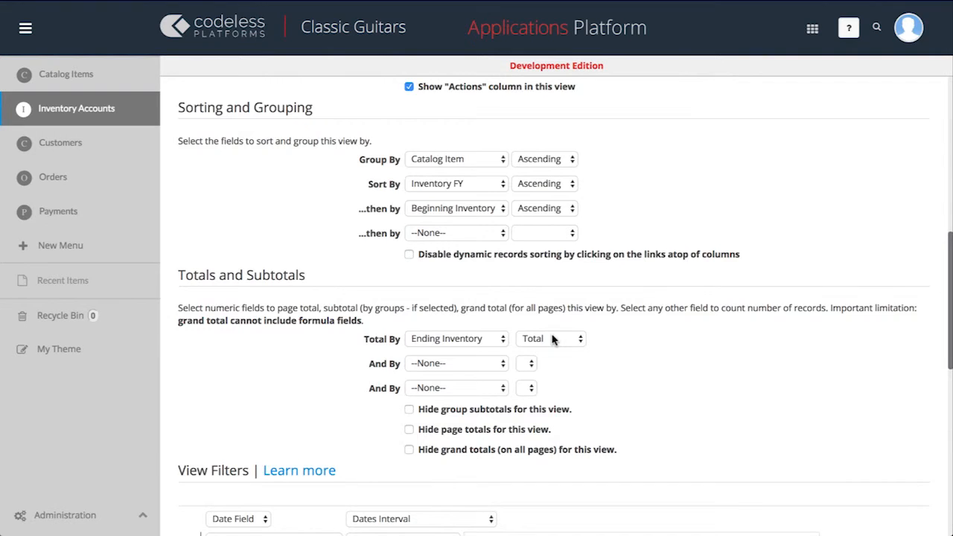
scroll(553, 338, "up", 7)
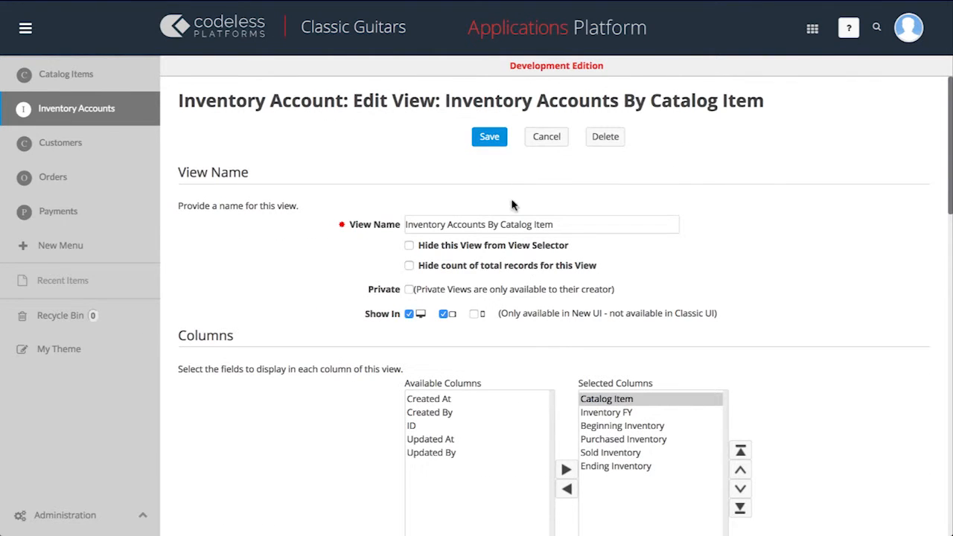
Save the Inventory Accounts By Catalog Item view and compare it with All Inventory Accounts, returning to the grouped view
left_click(490, 137)
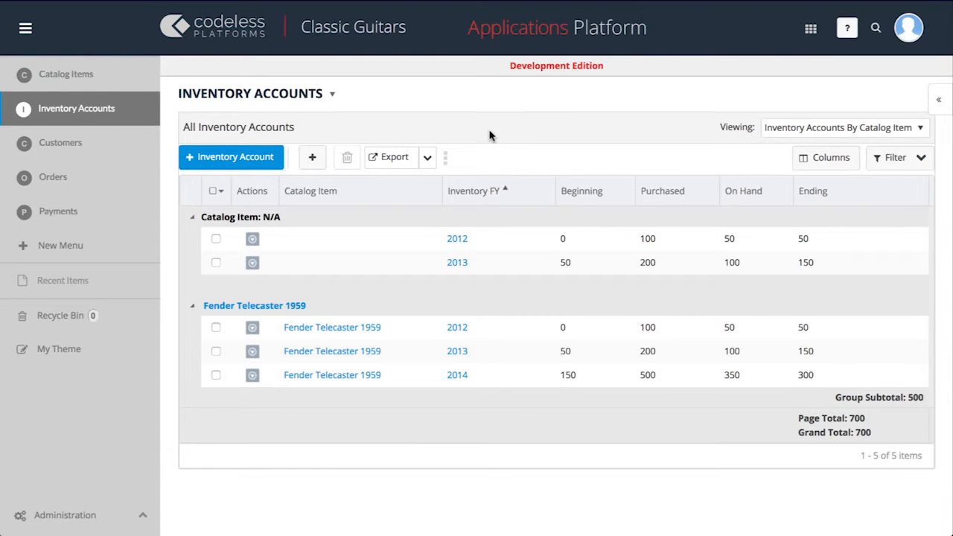
left_click(813, 134)
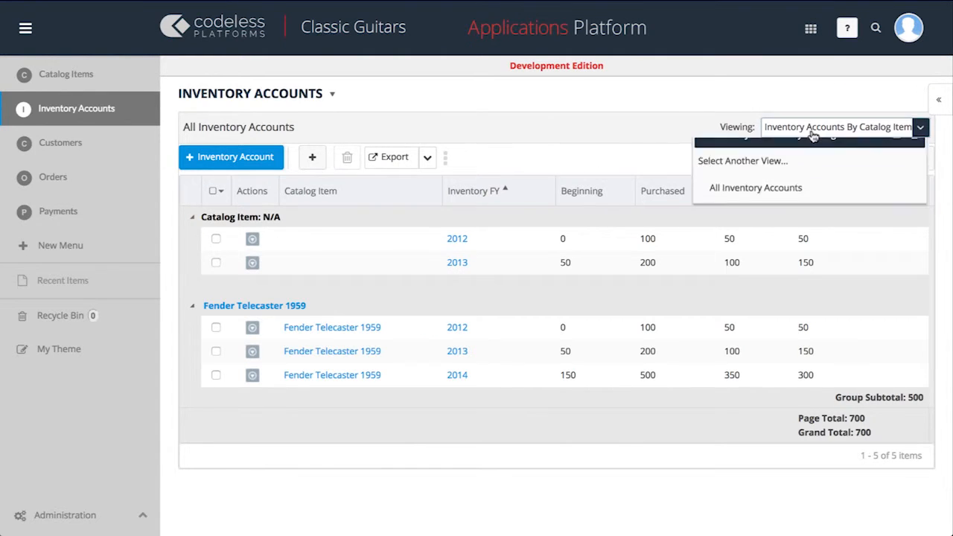
left_click(813, 234)
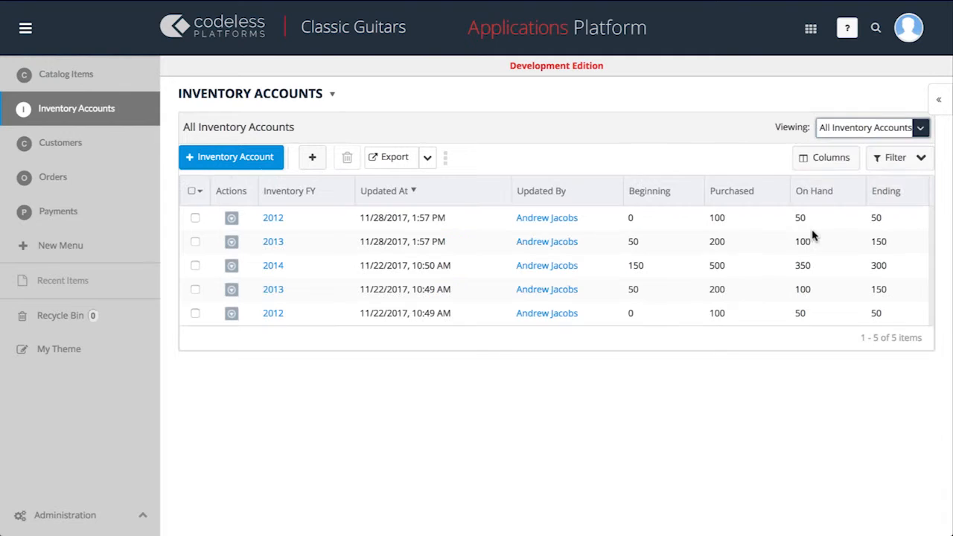
left_click(833, 133)
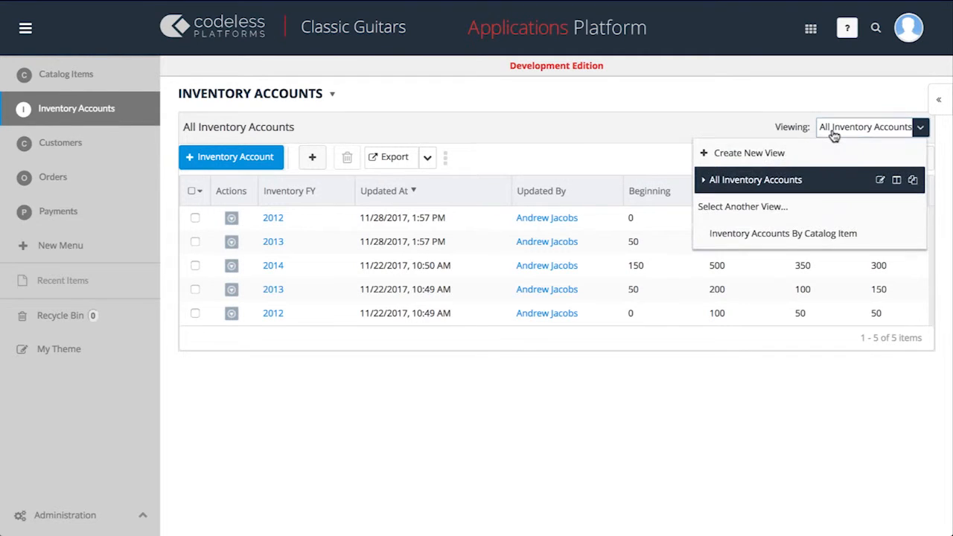
left_click(832, 234)
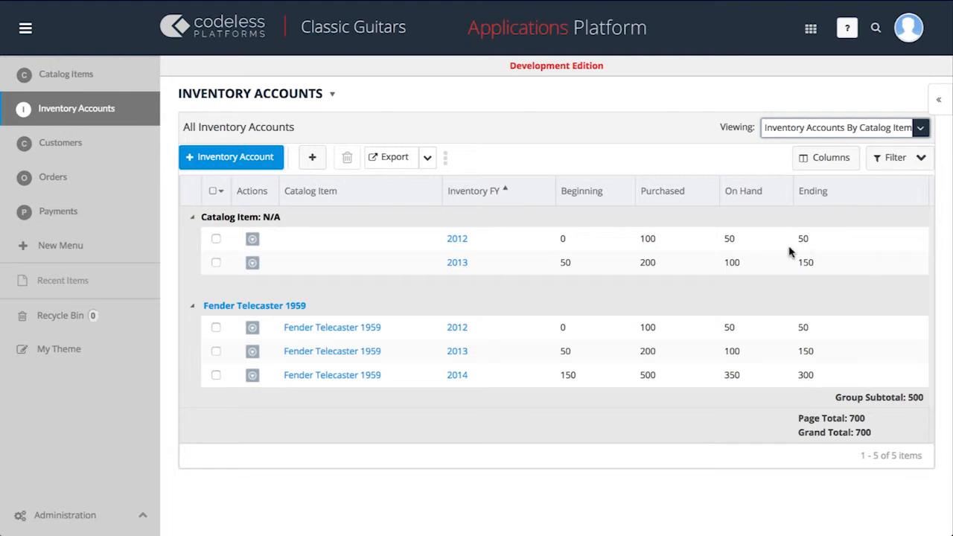
Edit the All Customers view to show the Customer, Phone, Email Address, City, State/Province and Country columns
left_click(129, 149)
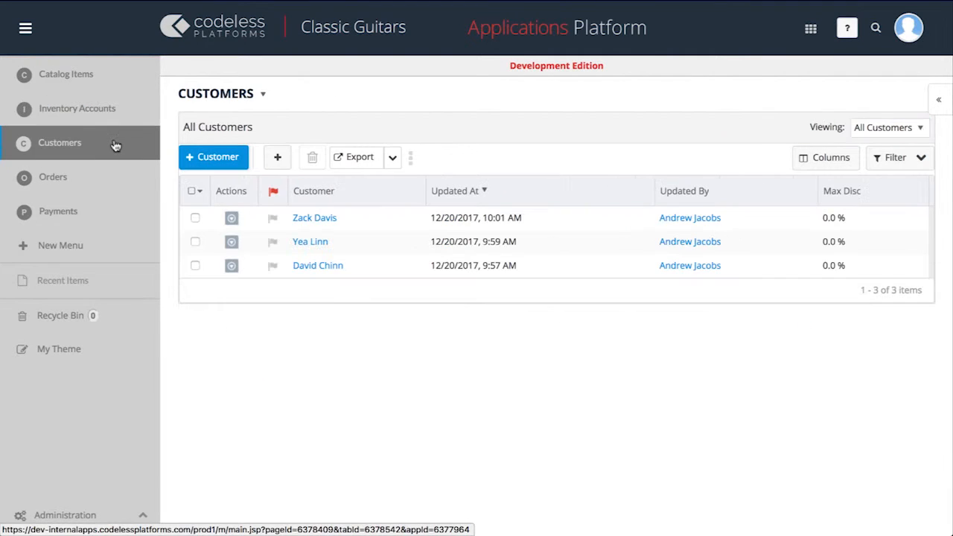
left_click(873, 129)
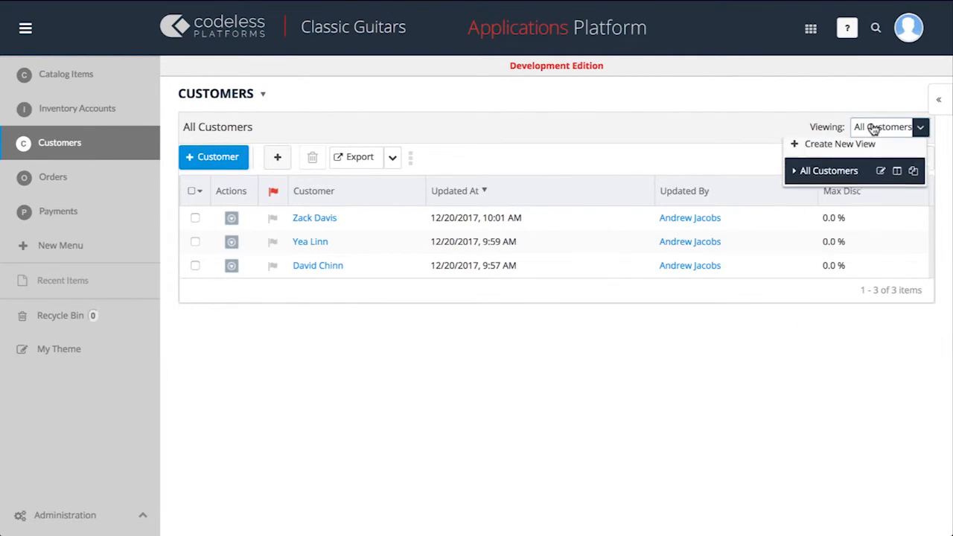
left_click(880, 181)
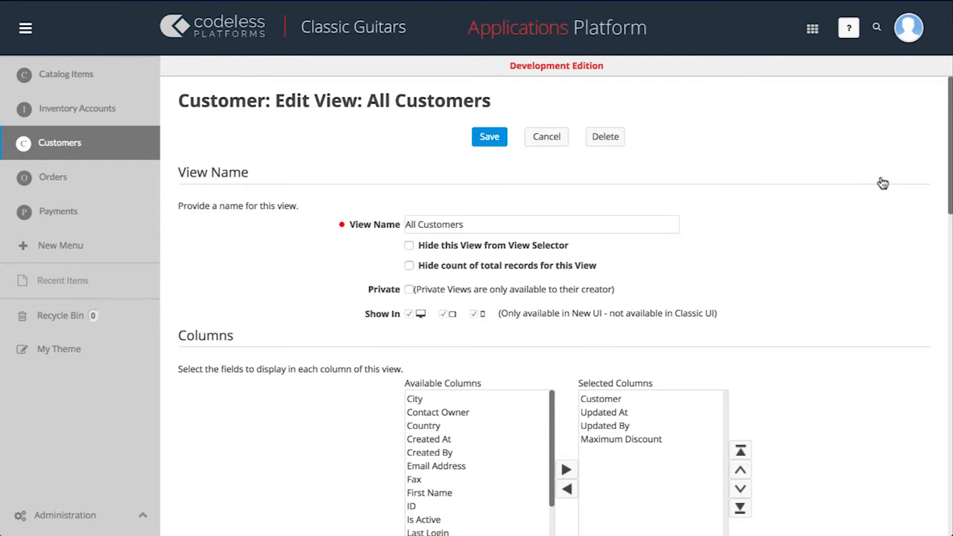
scroll(883, 183, "down", 3)
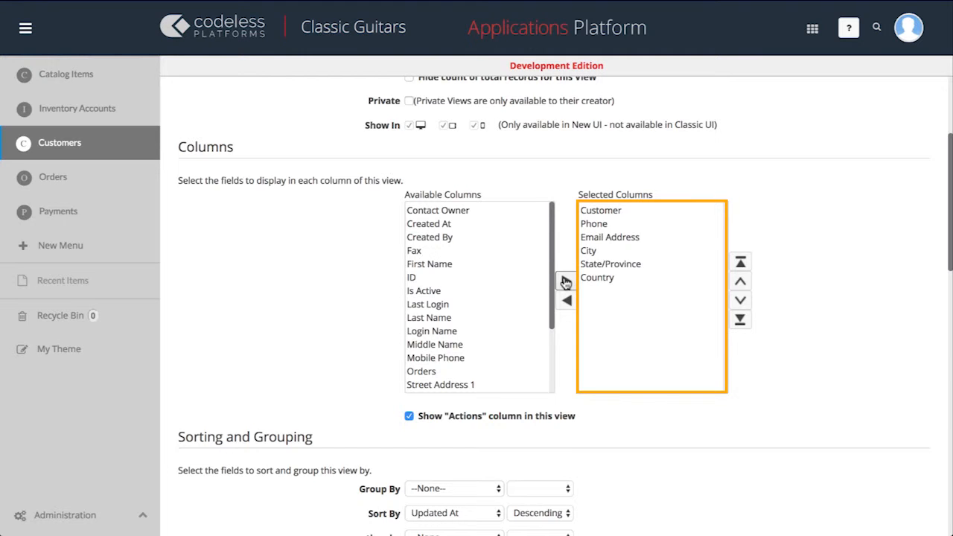
Sort the All Customers view by Customer in ascending order and save the view
scroll(564, 282, "down", 4)
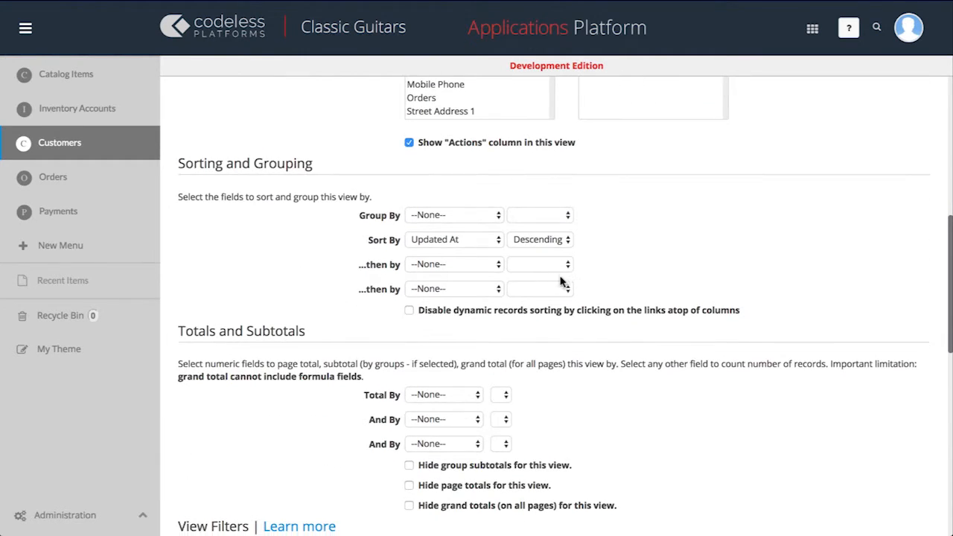
left_click(492, 242)
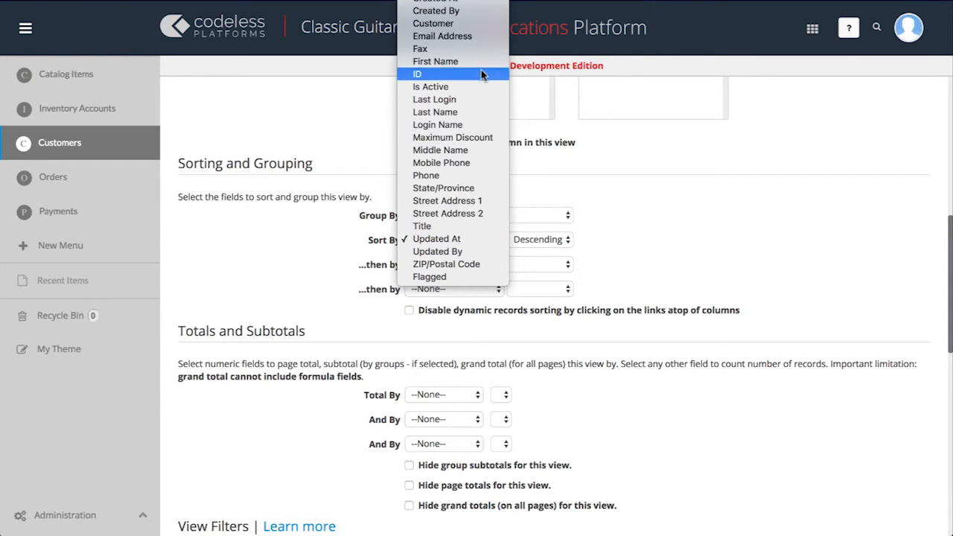
left_click(492, 24)
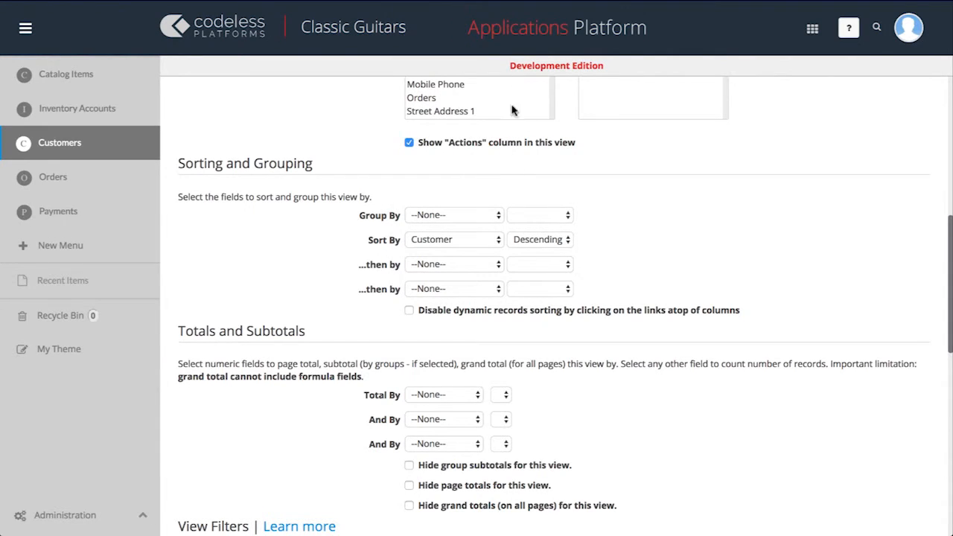
left_click(537, 240)
left_click(533, 226)
scroll(534, 229, "up", 10)
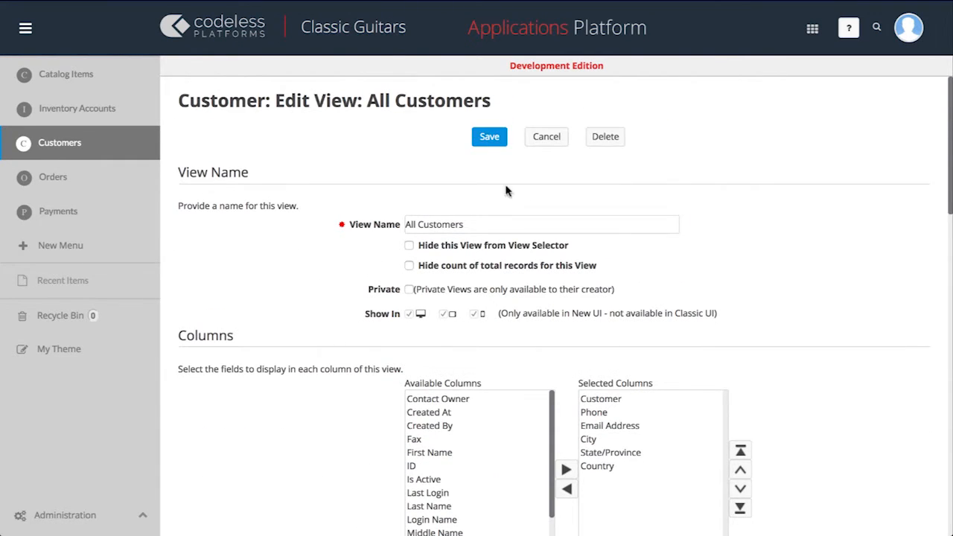
left_click(489, 136)
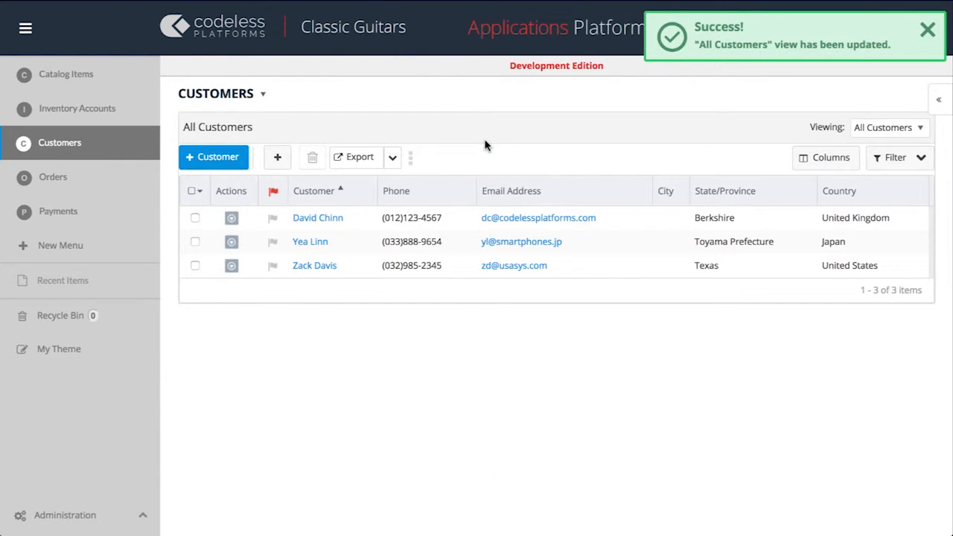
Edit the All Orders view to show only the Order, Customer, Order Total and Invoice Due Date columns
left_click(129, 182)
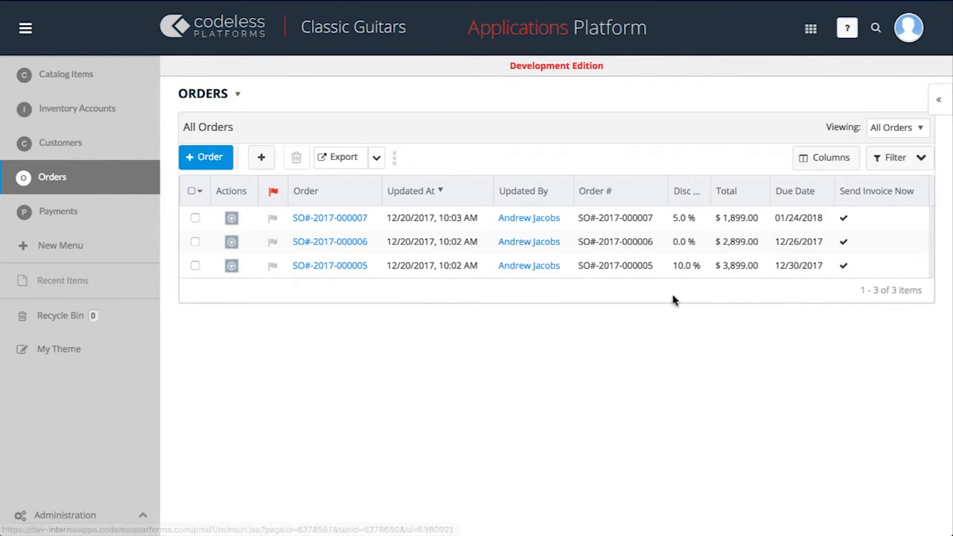
left_click(903, 132)
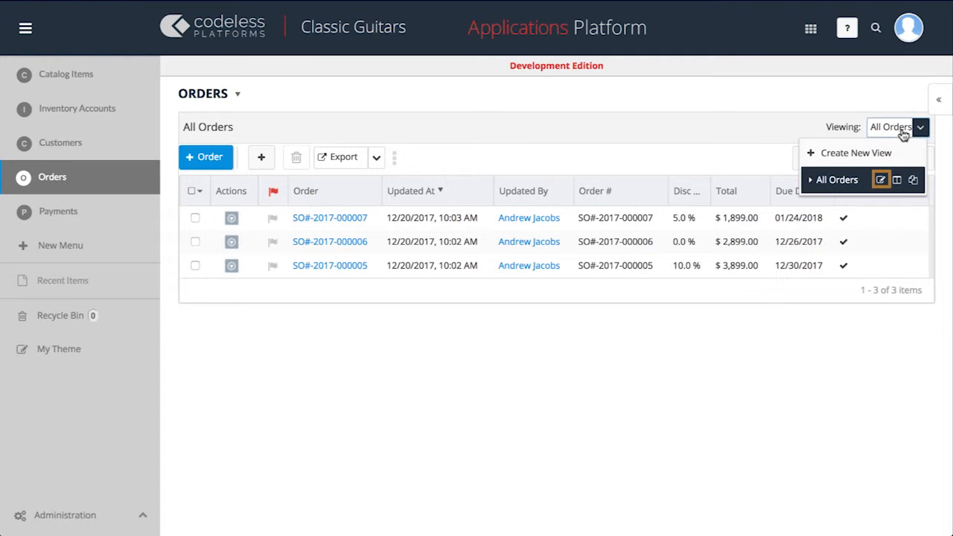
left_click(881, 180)
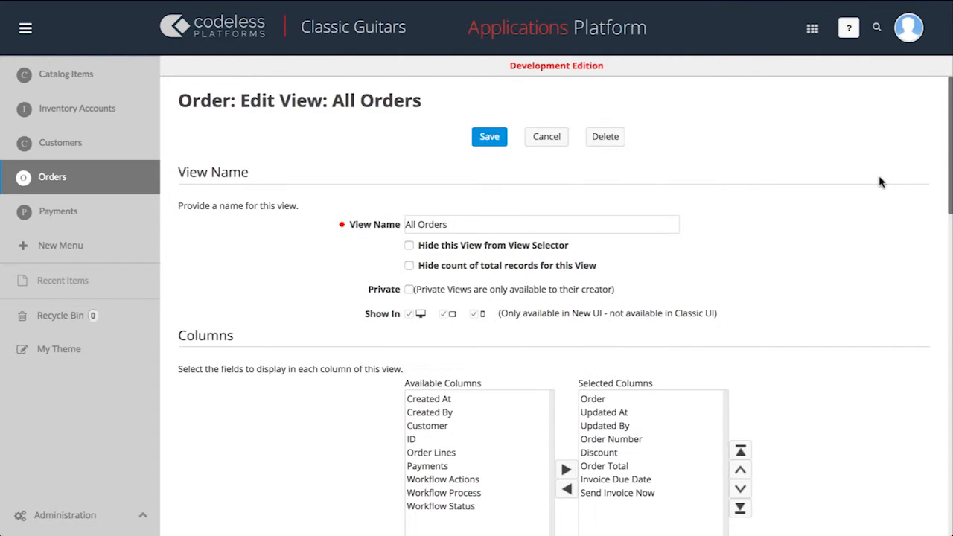
scroll(881, 182, "down", 3)
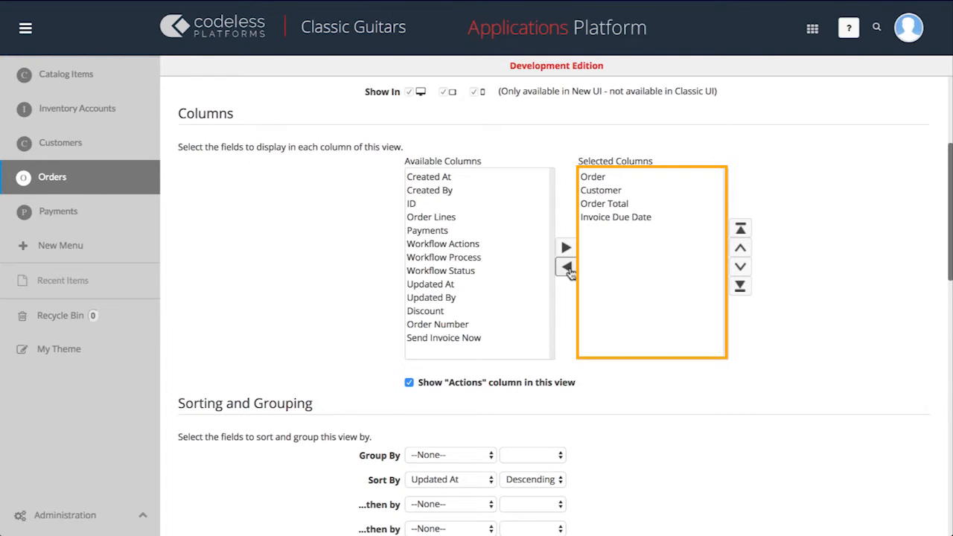
Sort the All Orders view by Order in ascending order and save the view
scroll(569, 272, "down", 4)
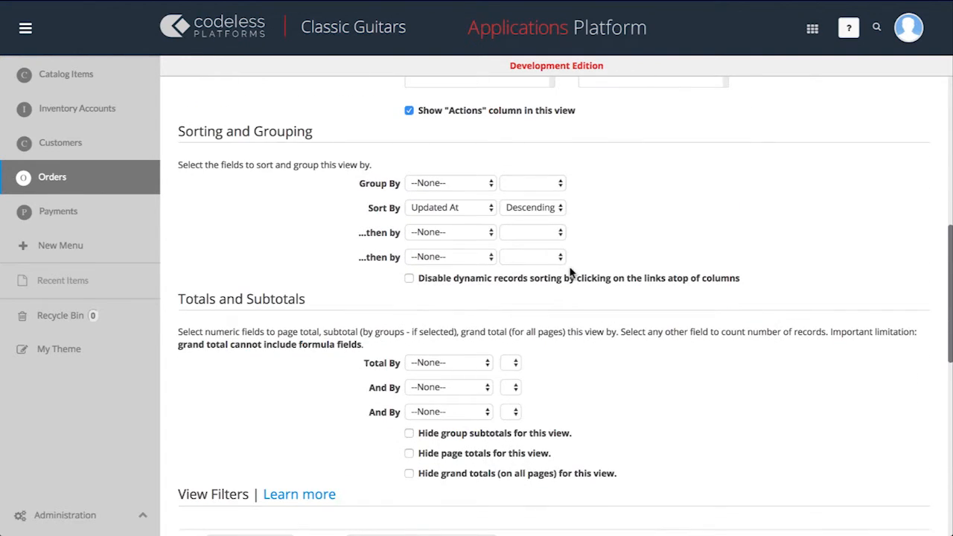
left_click(489, 207)
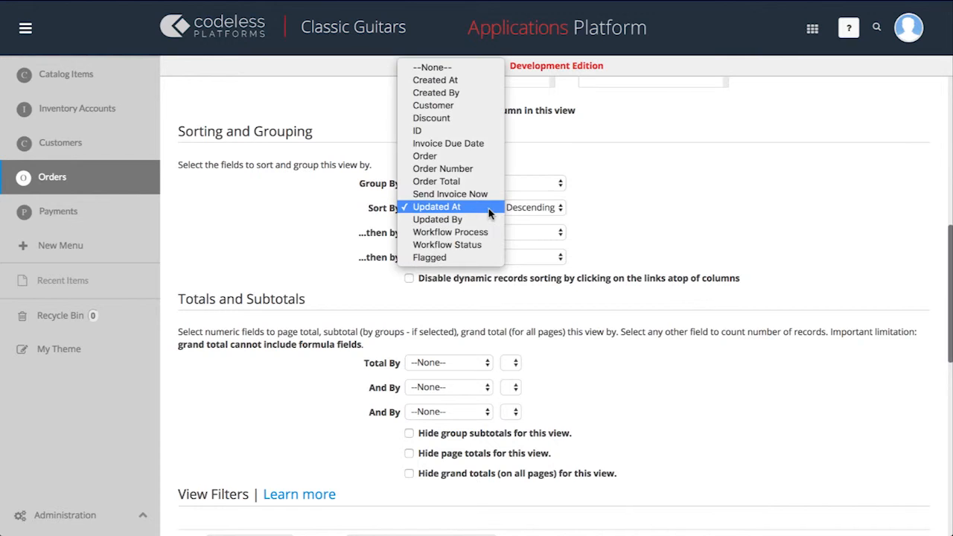
left_click(495, 156)
left_click(557, 207)
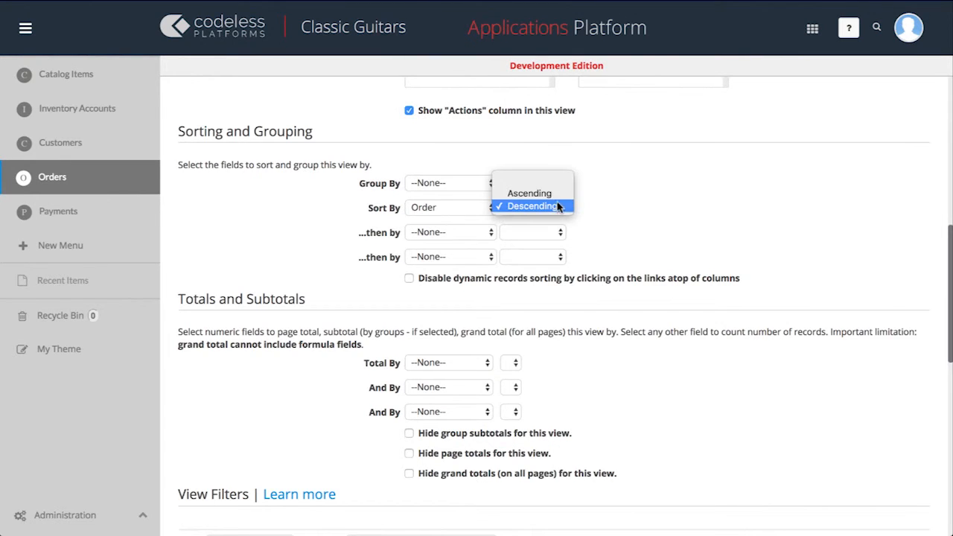
left_click(558, 194)
scroll(558, 197, "up", 7)
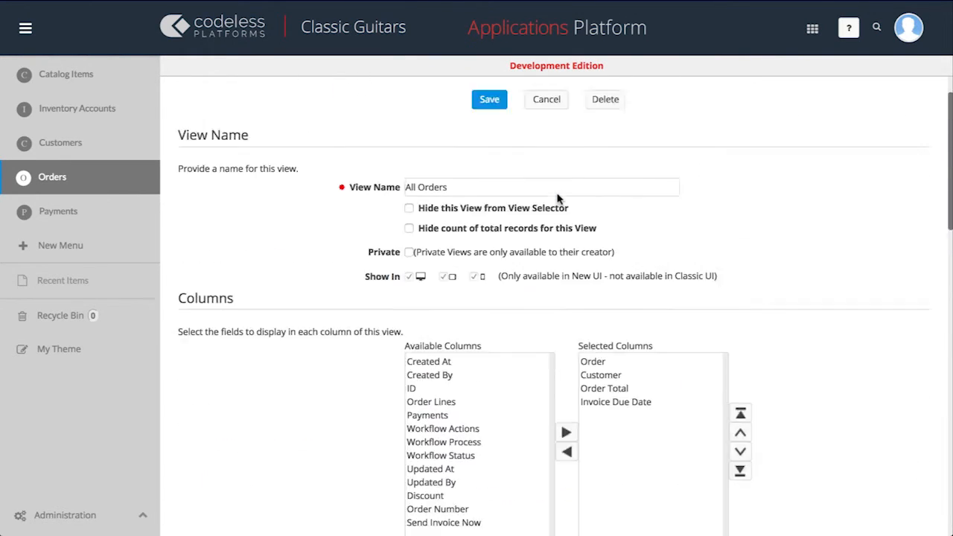
left_click(490, 138)
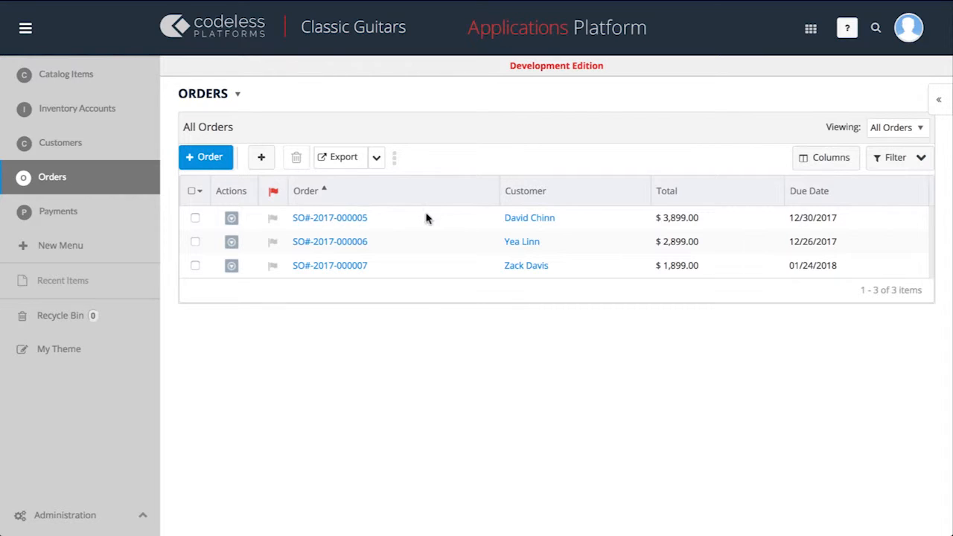
From the first order's record, edit the All Order Lines view to show Order Line, Catalog Item, Quantity and Price
left_click(355, 221)
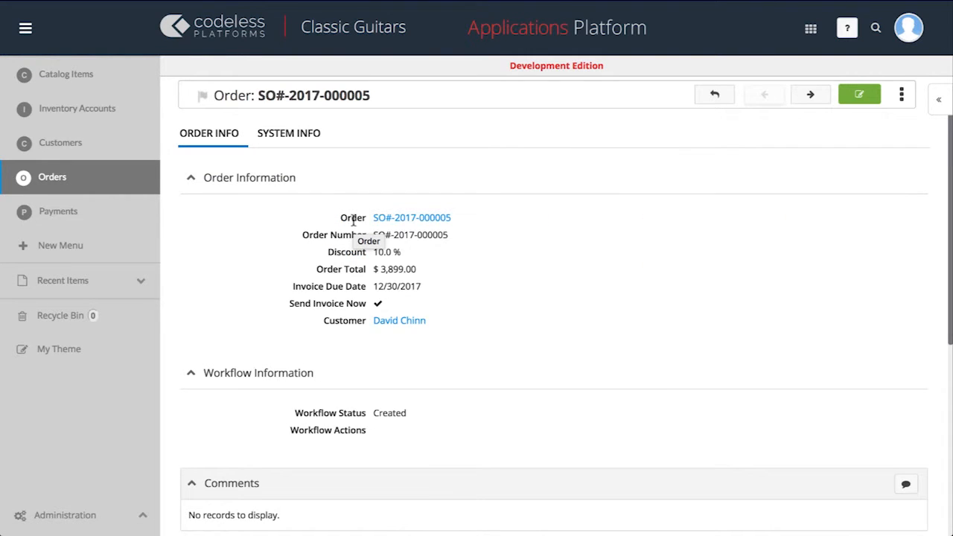
scroll(354, 220, "down", 4)
scroll(354, 220, "down", 1)
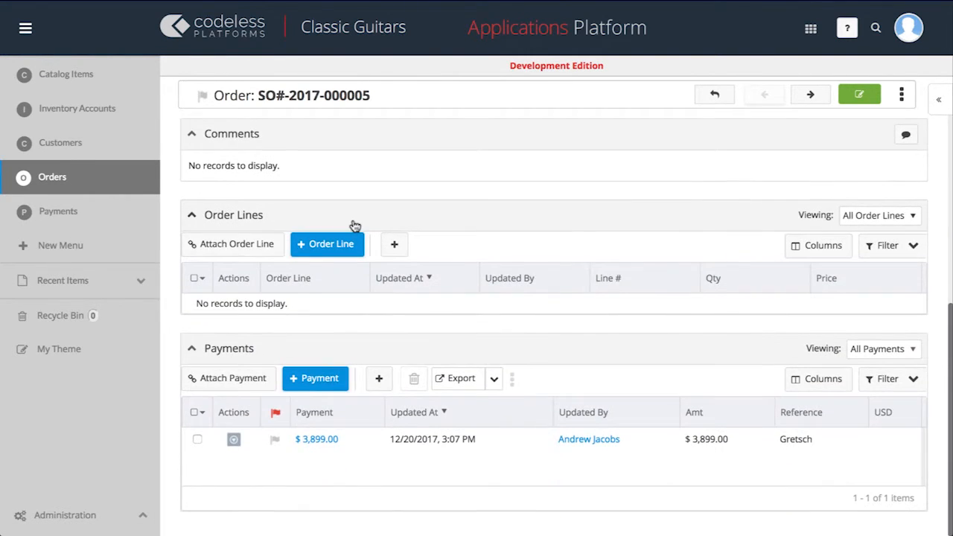
left_click(850, 219)
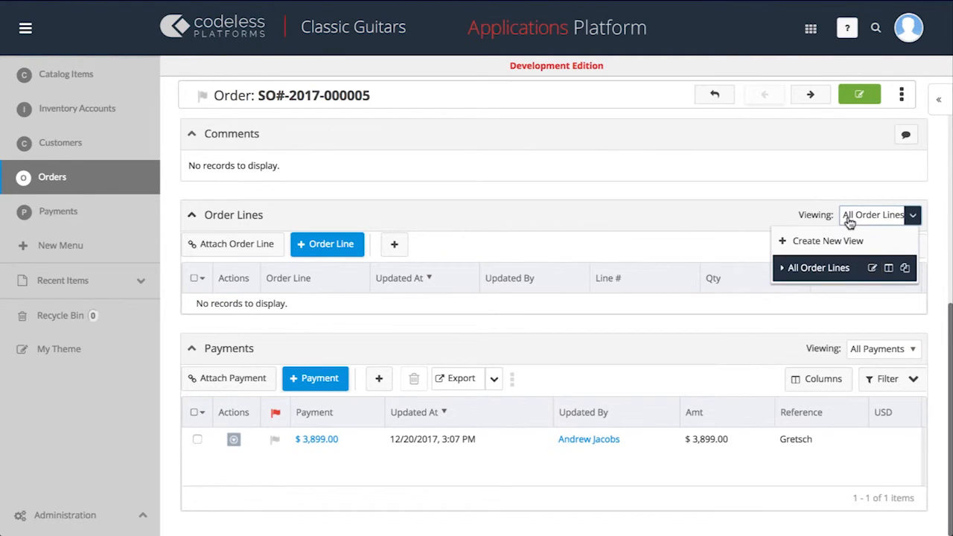
left_click(871, 268)
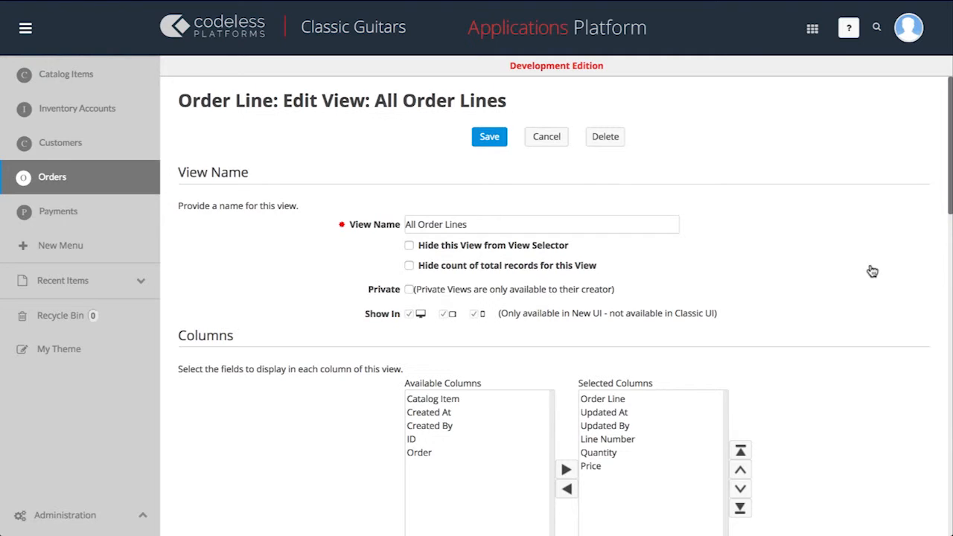
scroll(871, 271, "down", 3)
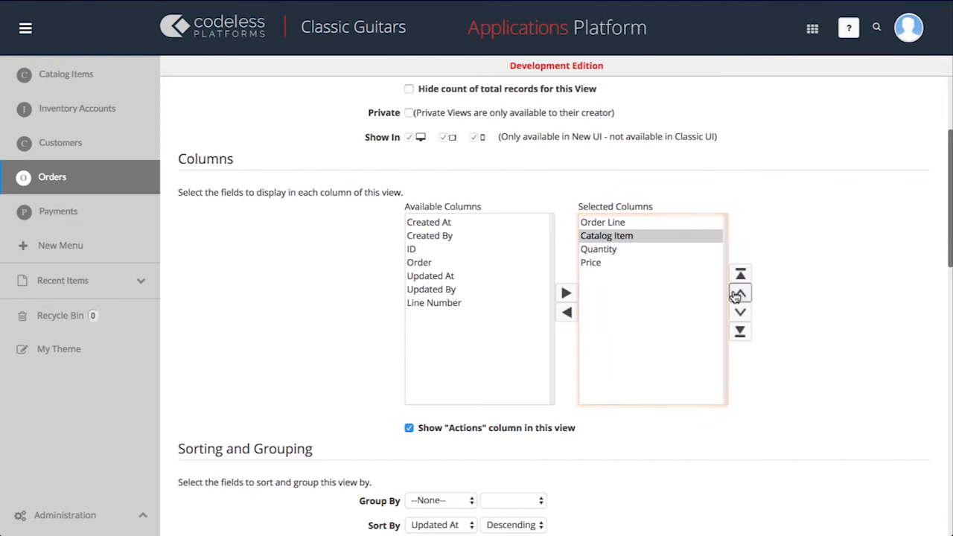
Sort the All Order Lines view by Order in ascending order and save the view
scroll(735, 296, "down", 5)
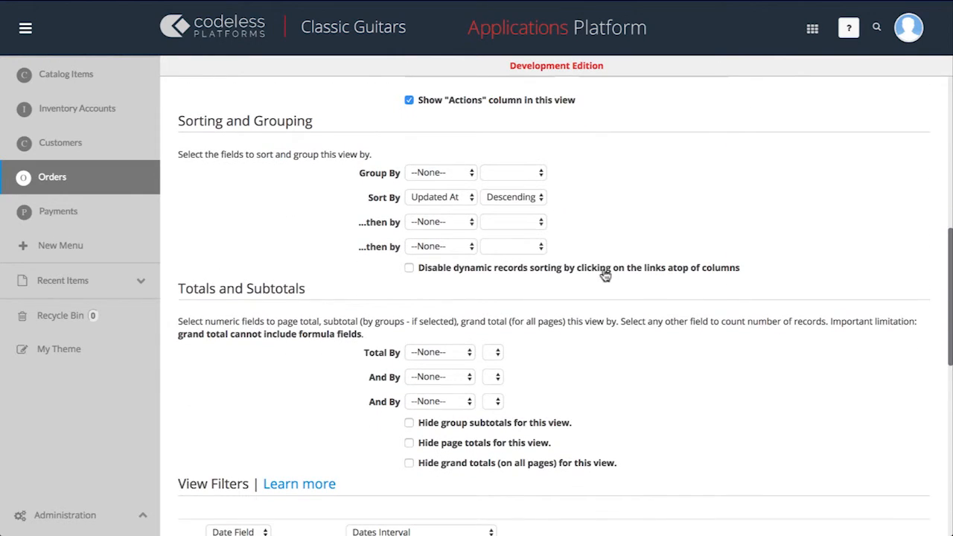
left_click(470, 199)
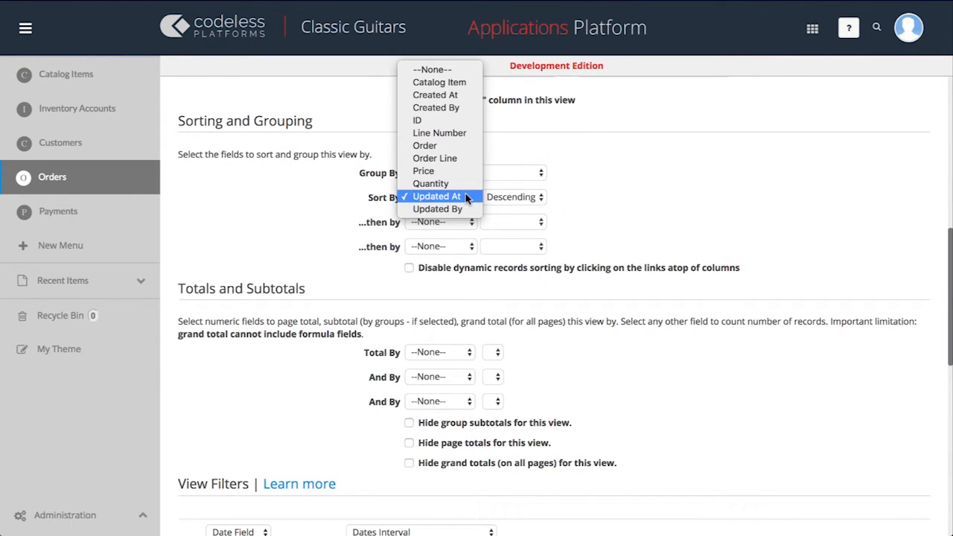
left_click(469, 146)
left_click(530, 198)
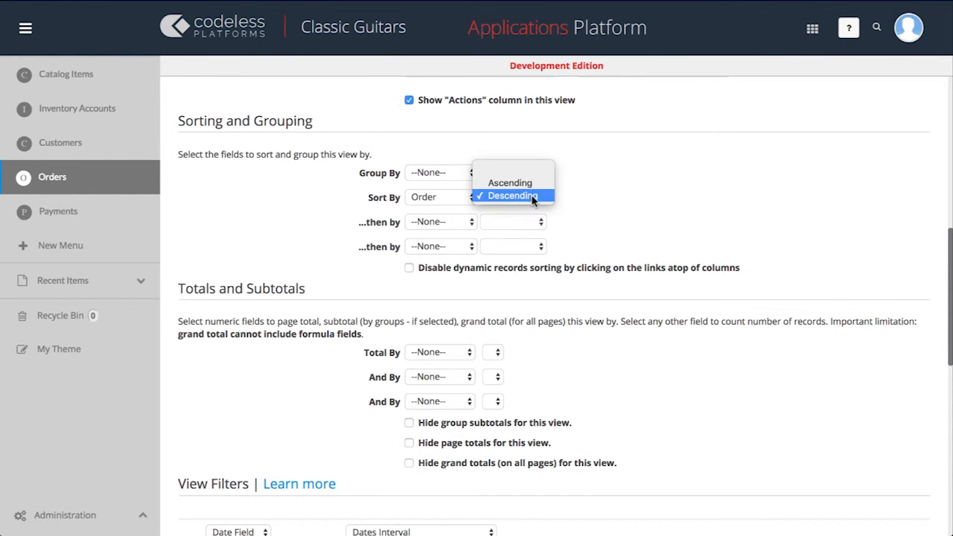
left_click(531, 185)
scroll(531, 192, "up", 10)
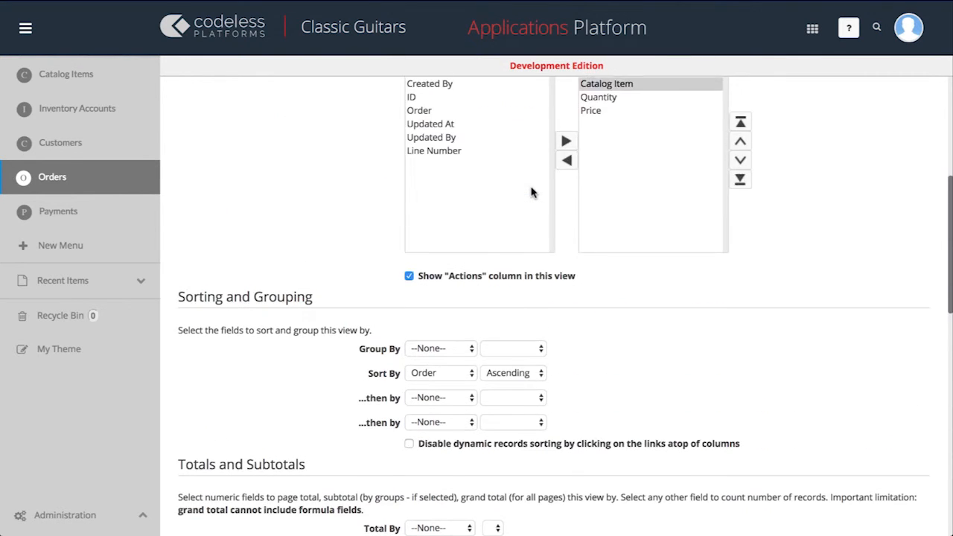
left_click(492, 137)
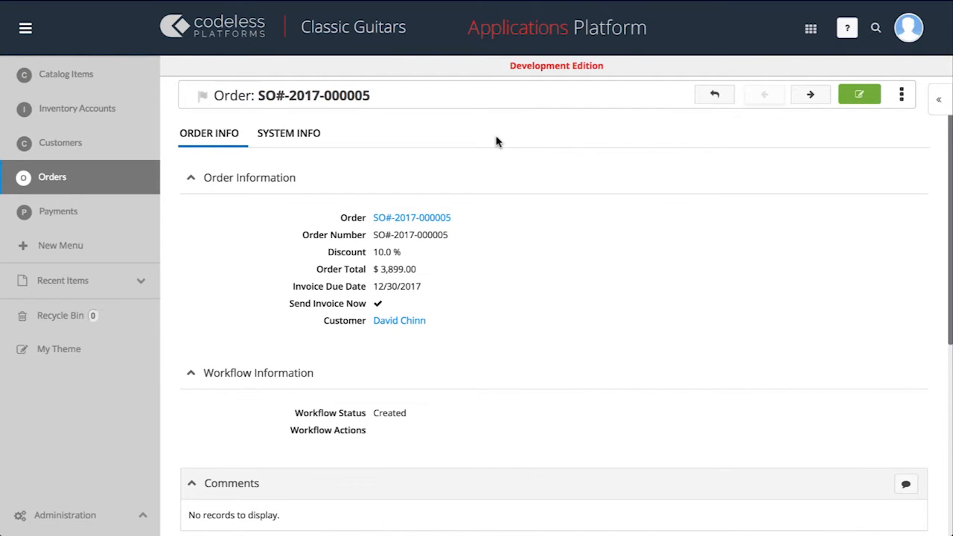
Edit the All Payments view to show only the Payment, Reference, Amount and USD Amount columns, in that order
left_click(132, 209)
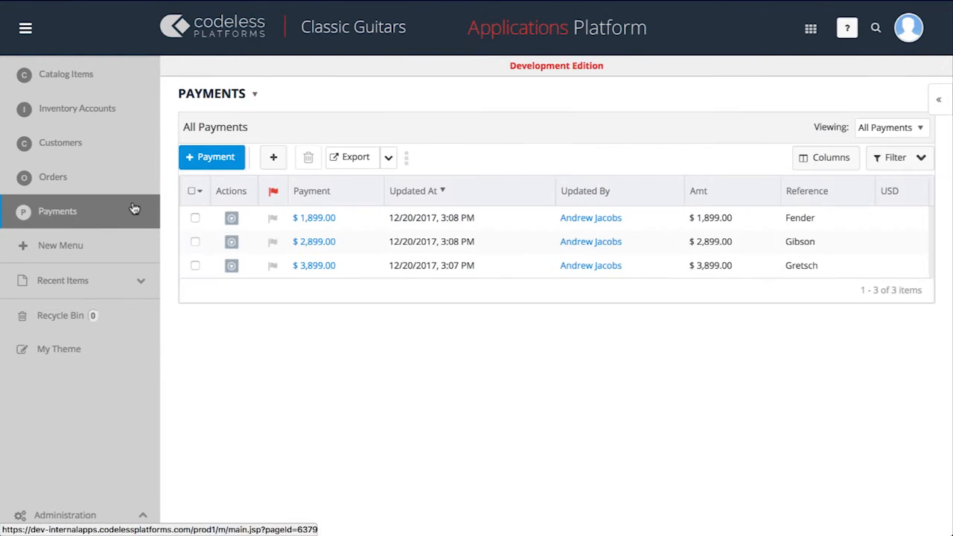
left_click(863, 129)
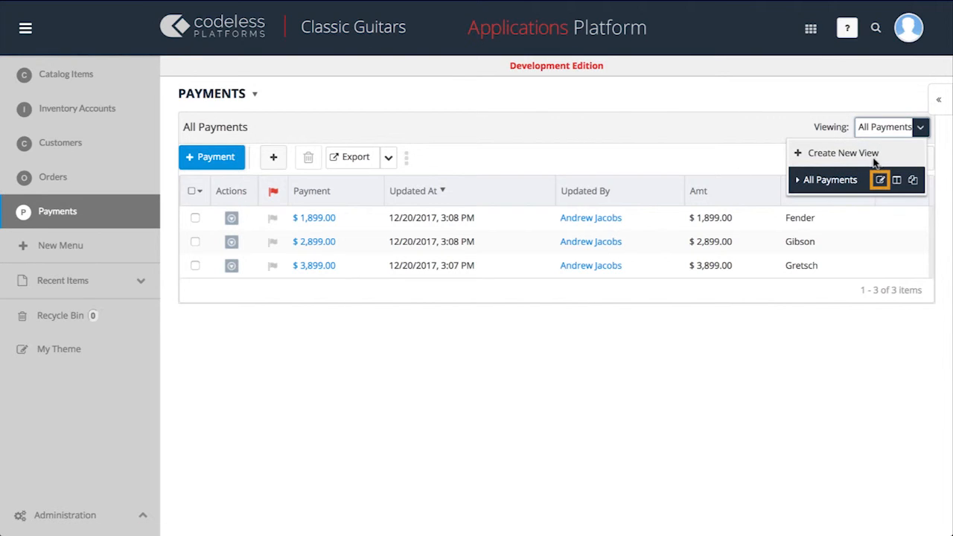
left_click(880, 181)
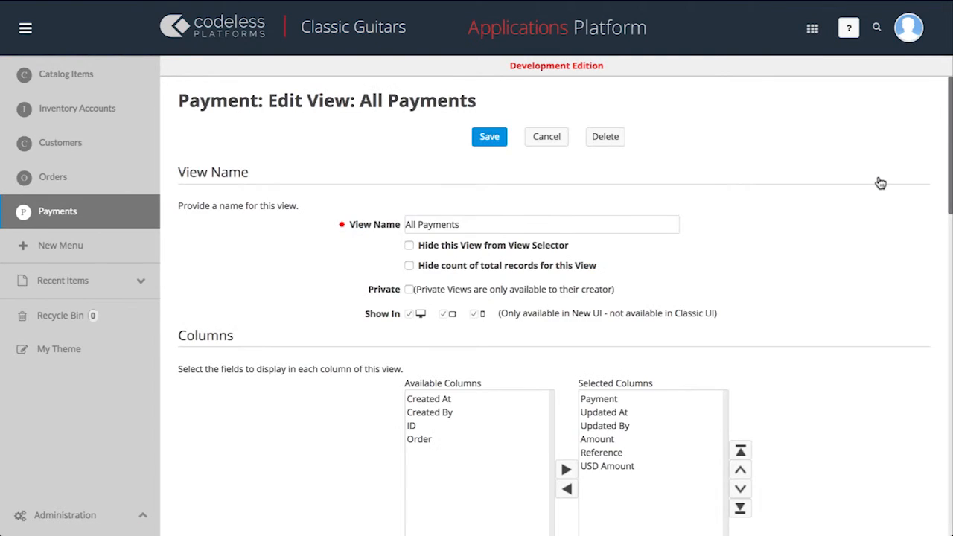
scroll(880, 183, "down", 3)
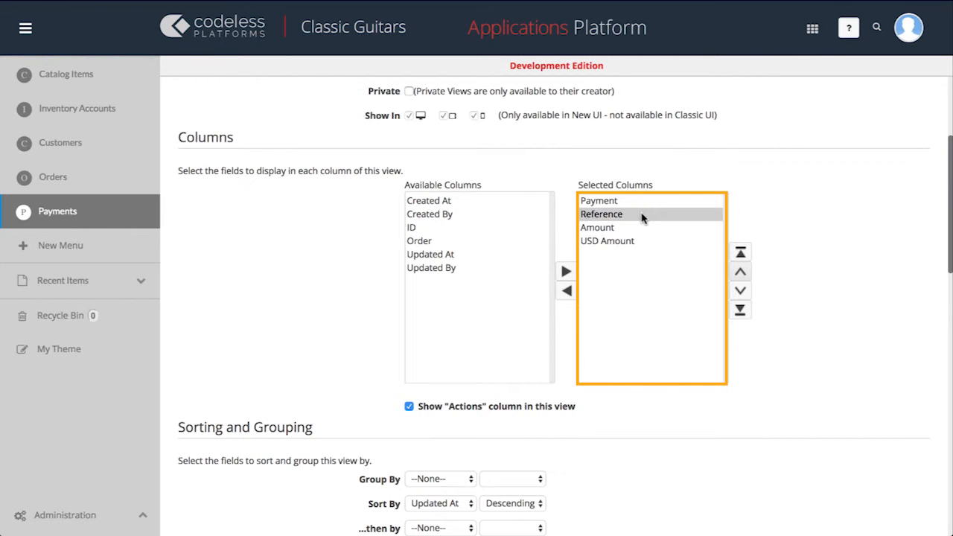
Sort the All Payments view by Payment in ascending order and save the view
scroll(643, 217, "down", 3)
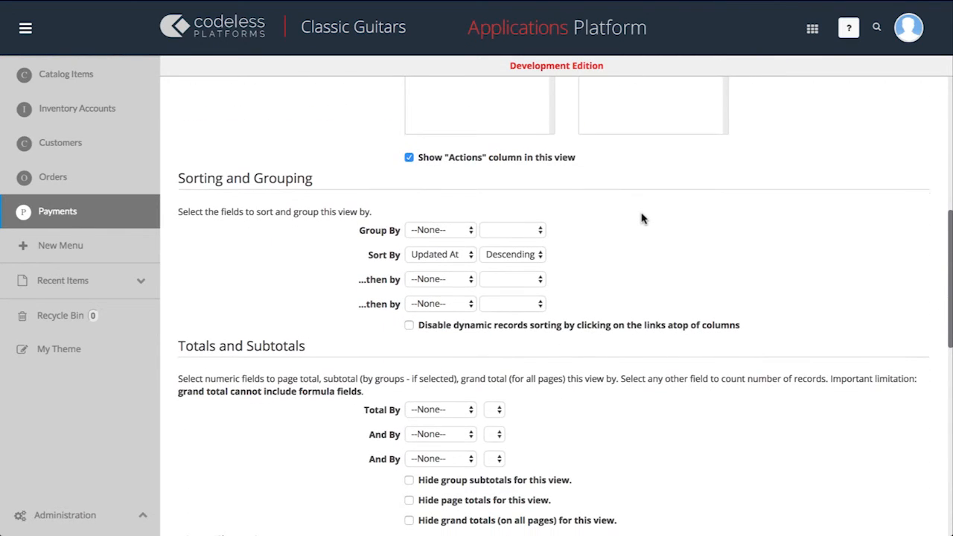
left_click(460, 257)
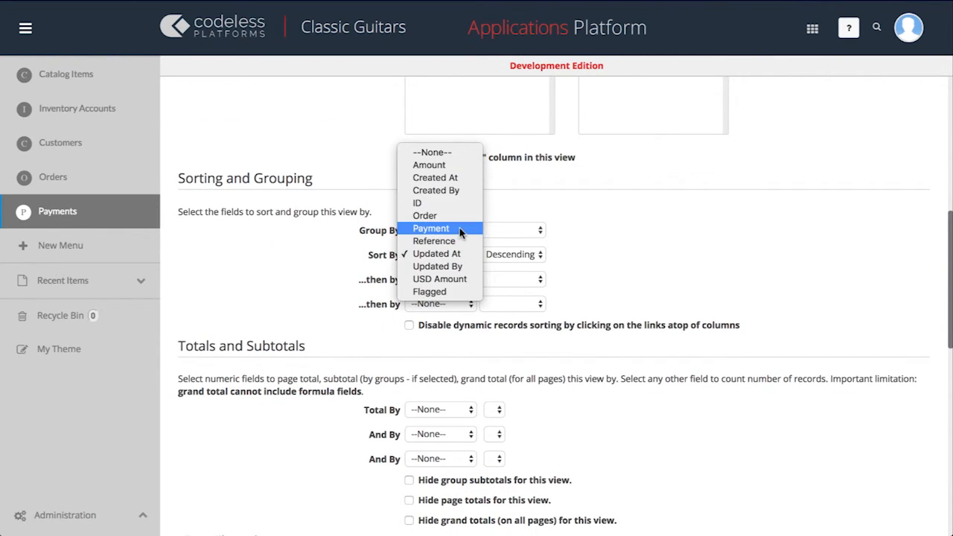
left_click(460, 232)
left_click(528, 255)
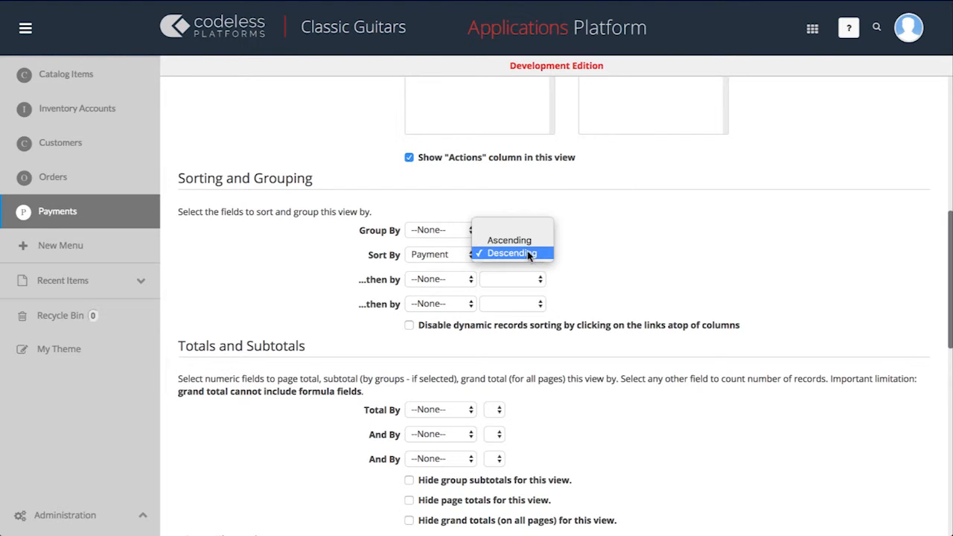
left_click(525, 244)
scroll(526, 248, "up", 10)
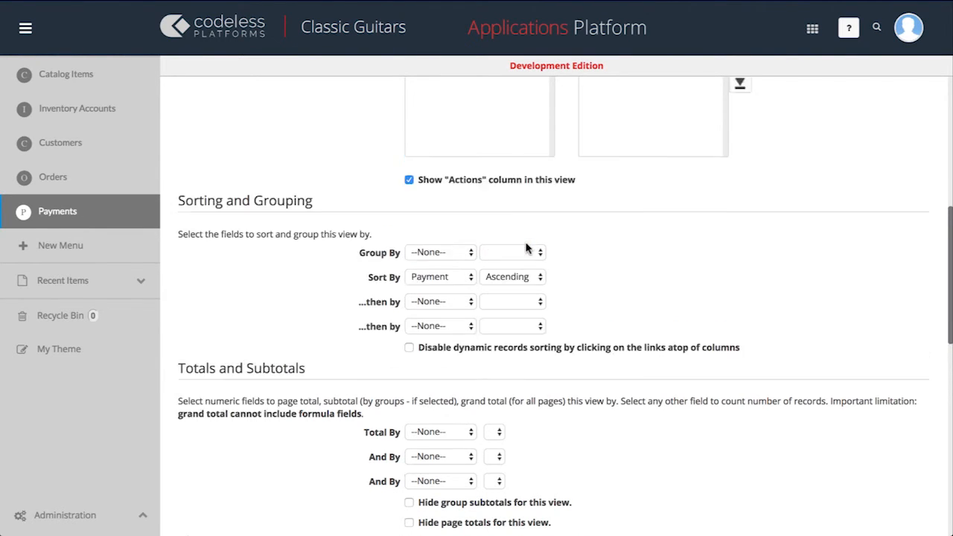
left_click(489, 139)
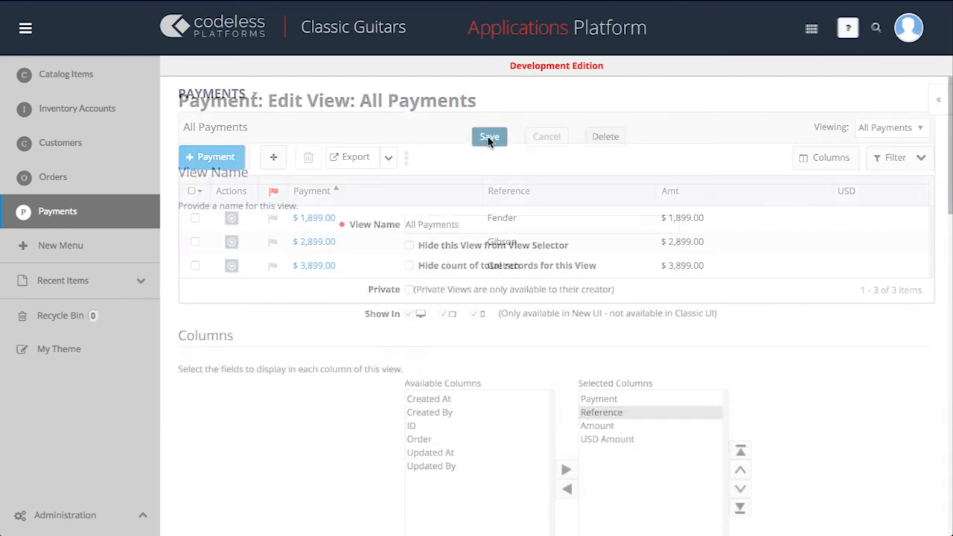